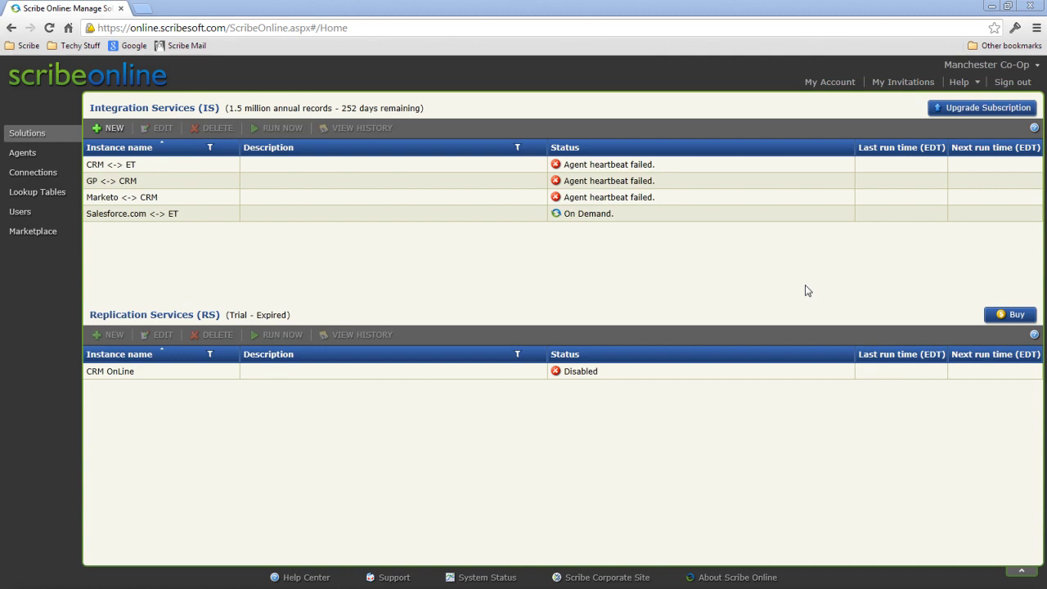
Change the current organization from Manchester Co-Op to Powerhouse Consulting
left_click(1030, 66)
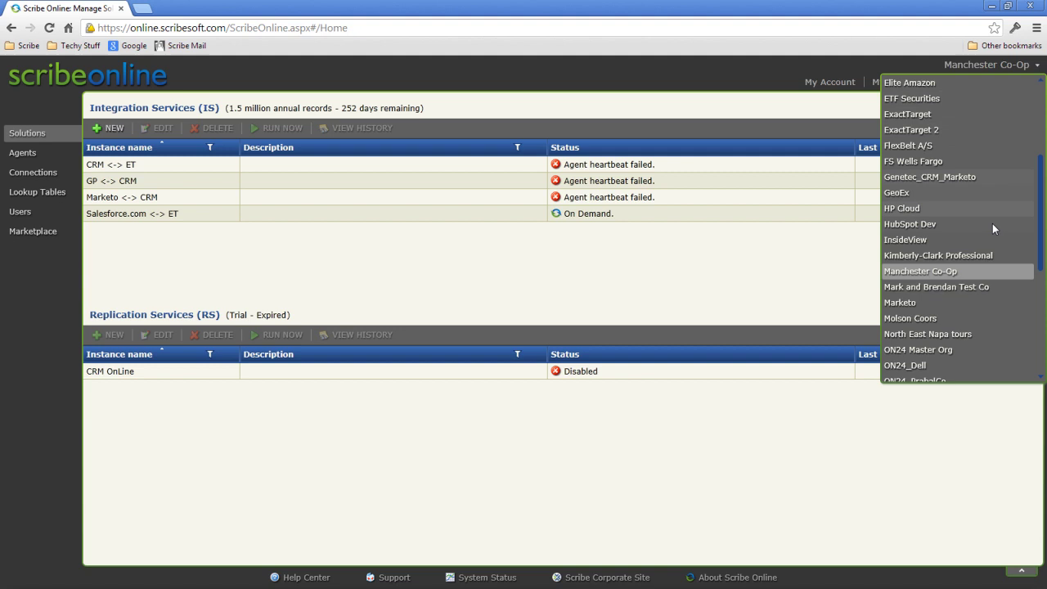
scroll(965, 301, "down", 4)
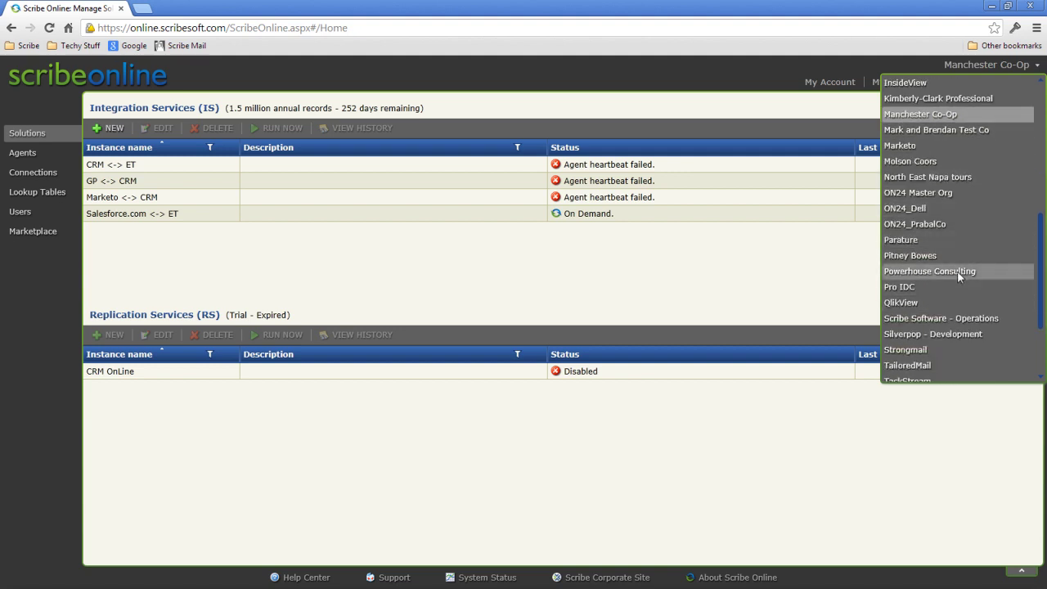
left_click(957, 271)
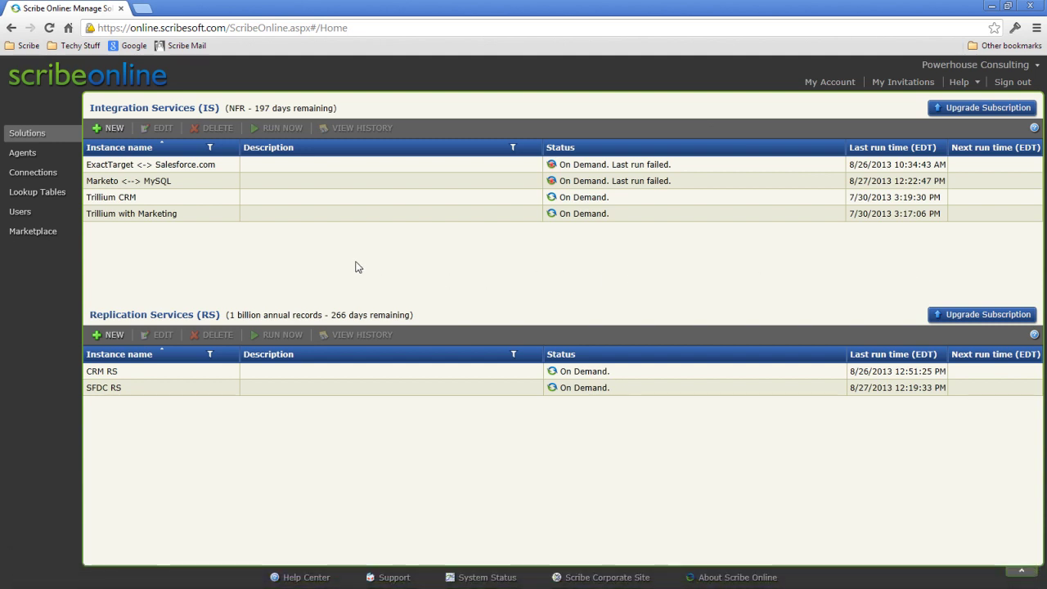
Send an Administrator-role invitation to the new user's e-mail address from the Users page
left_click(37, 216)
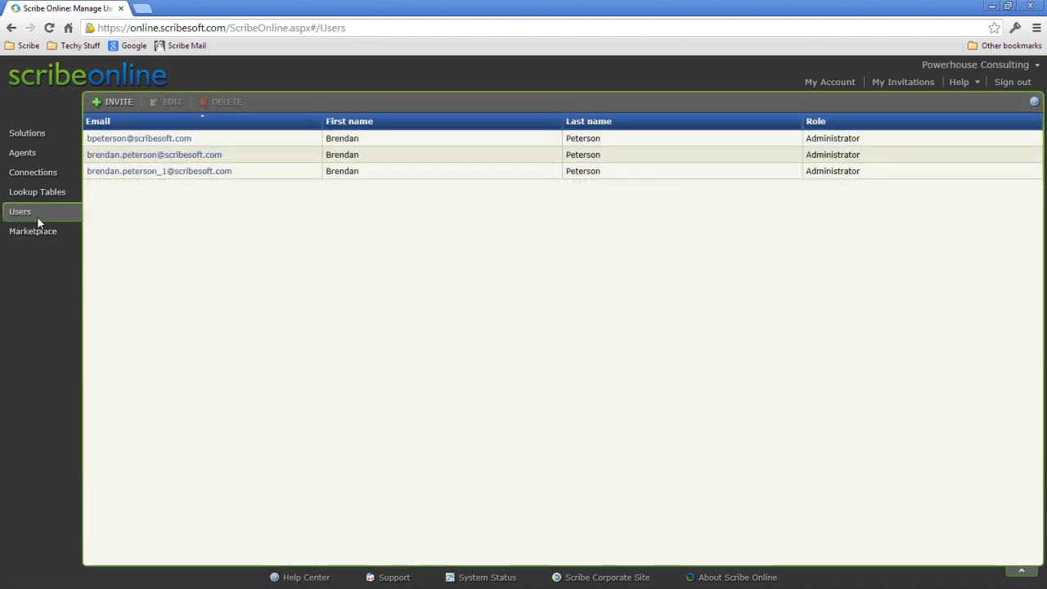
left_click(106, 102)
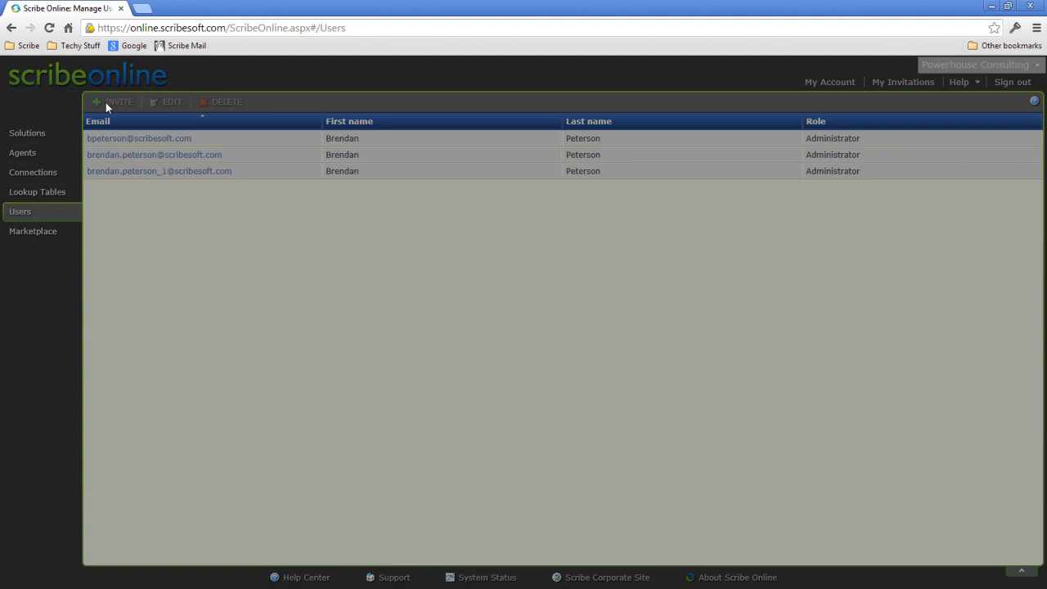
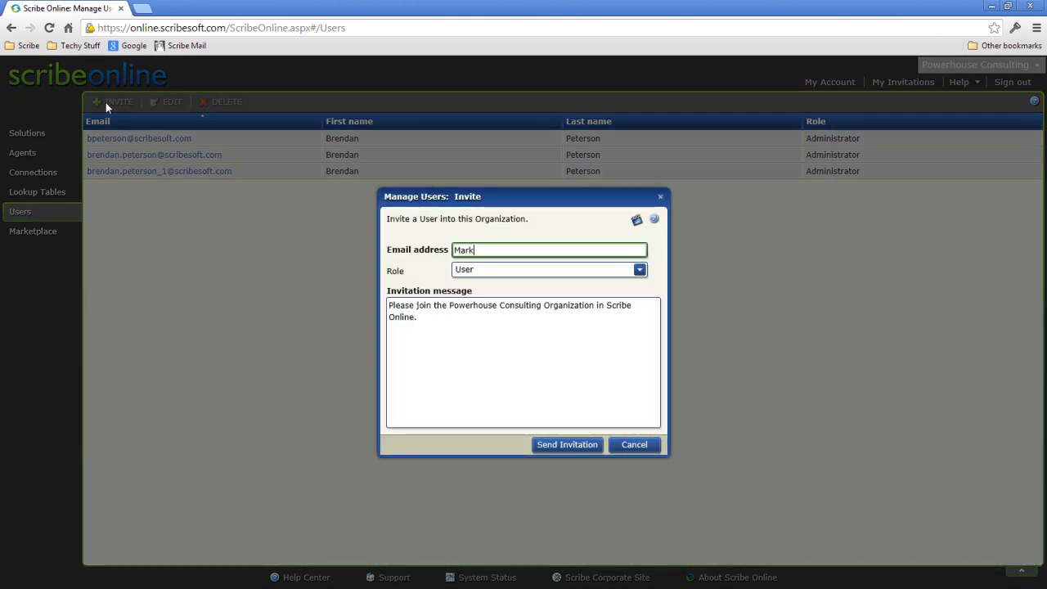
left_click(639, 271)
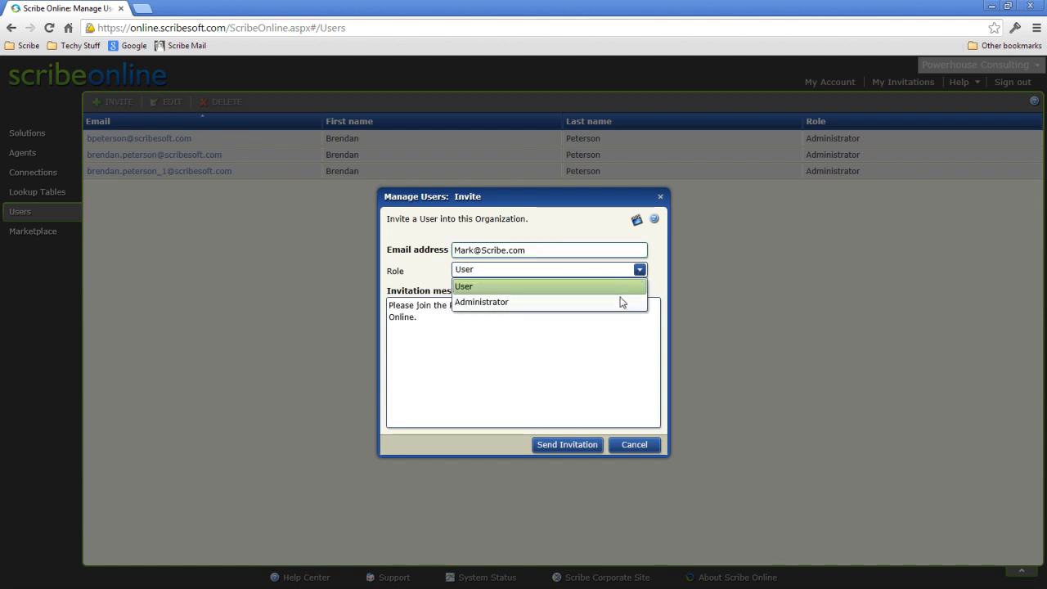
left_click(619, 304)
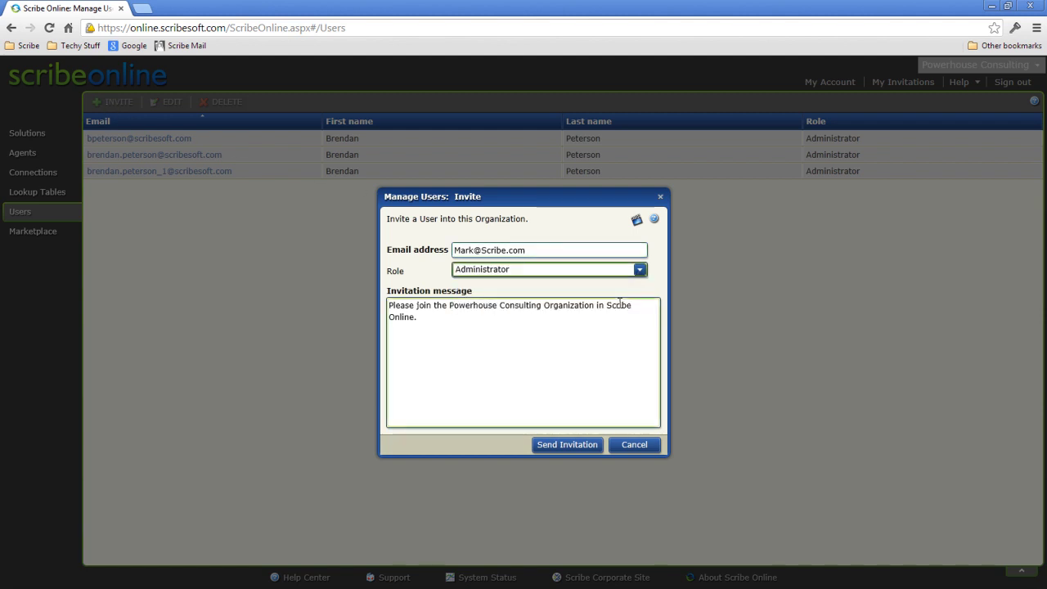
left_click(588, 446)
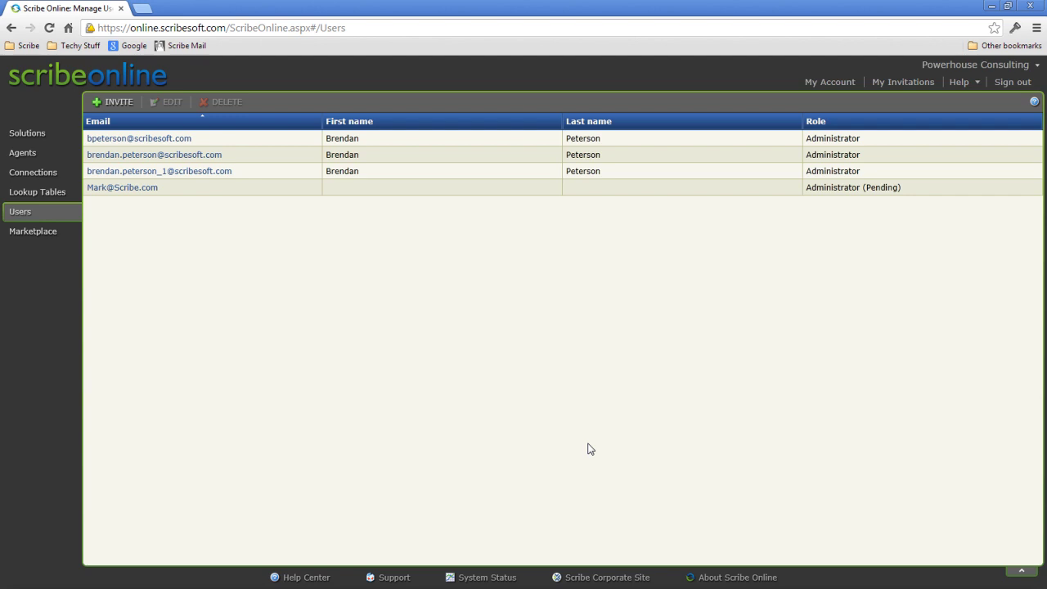
Delete the Administrator (Pending) invitation and confirm the deletion
left_click(506, 191)
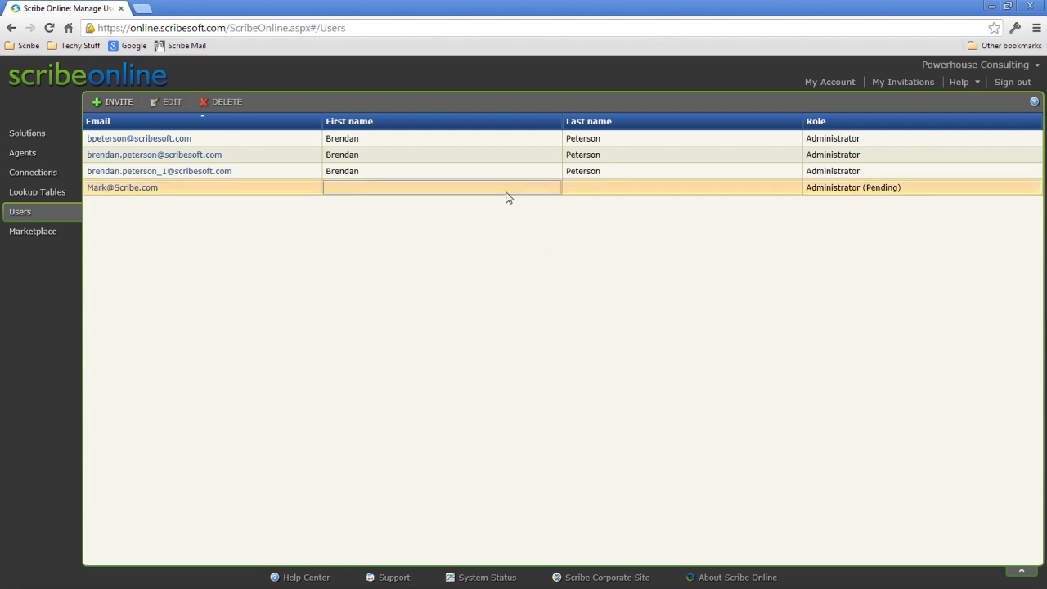
left_click(219, 102)
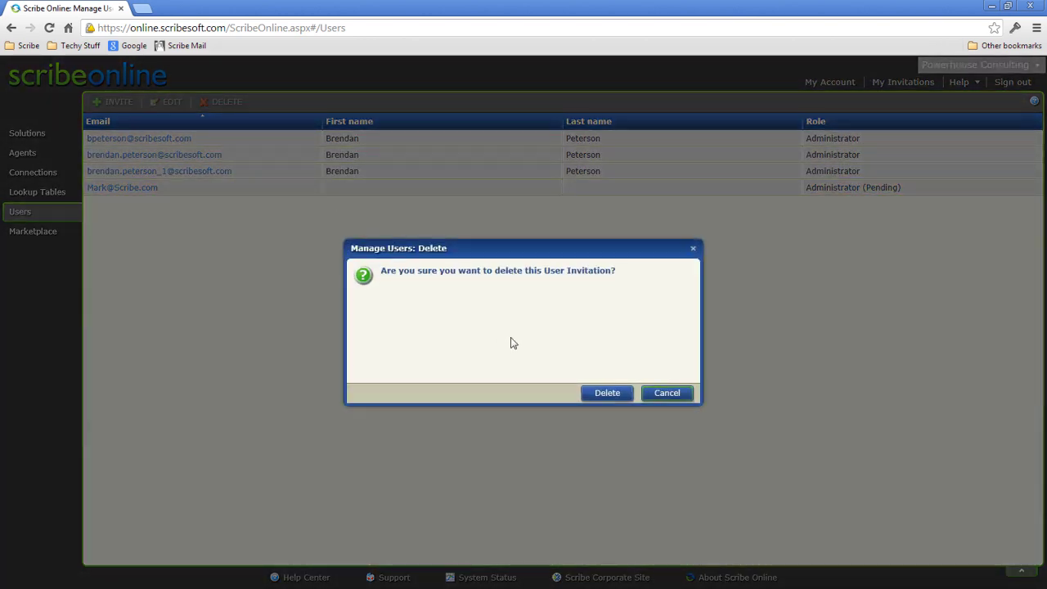
left_click(605, 394)
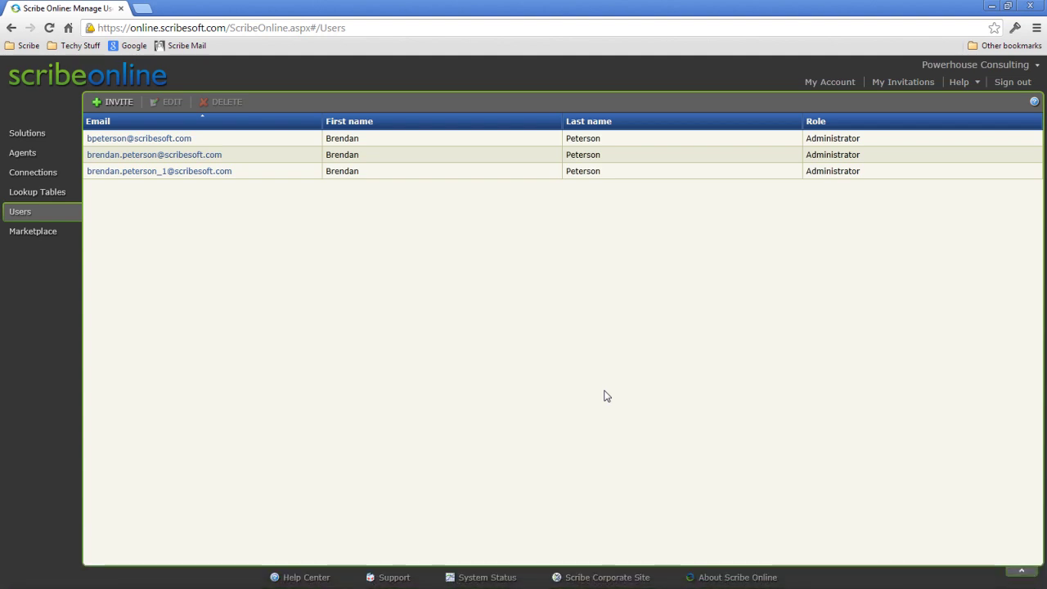
Open the Agents page and preview the new-agent options, closing them without adding one
left_click(39, 158)
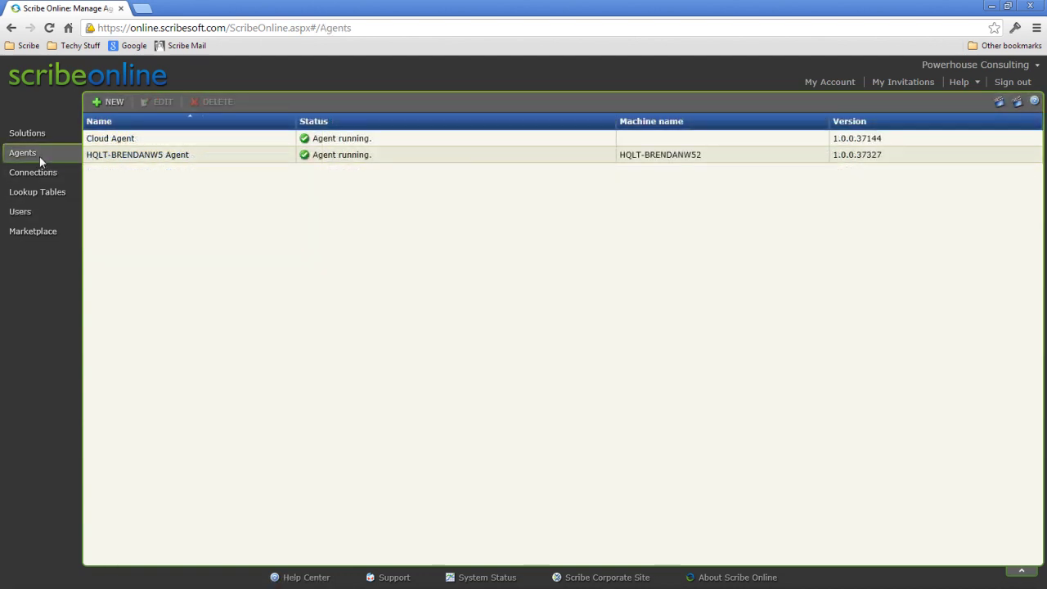
left_click(108, 101)
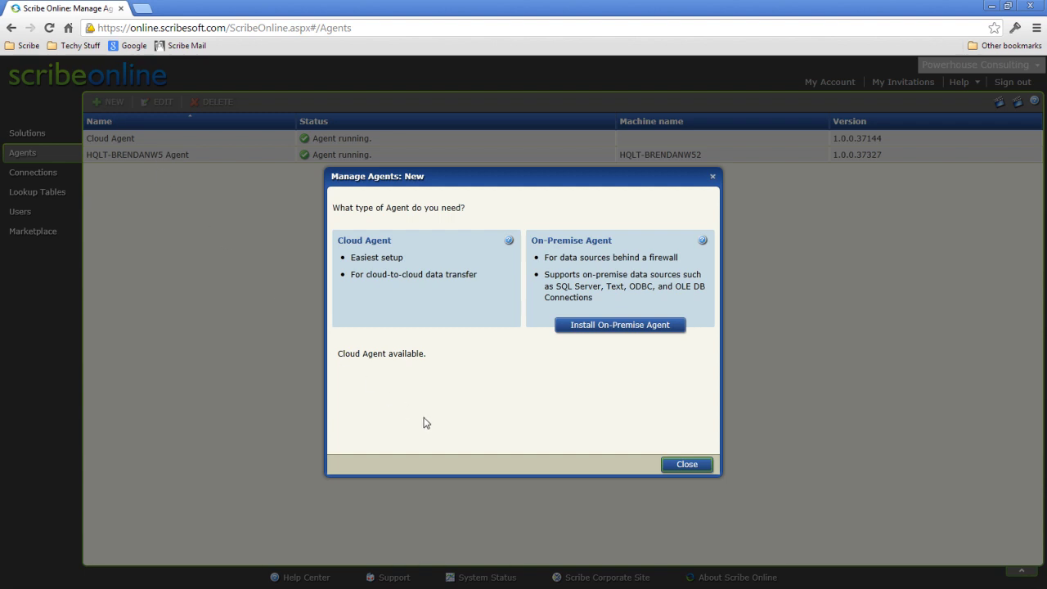
left_click(689, 464)
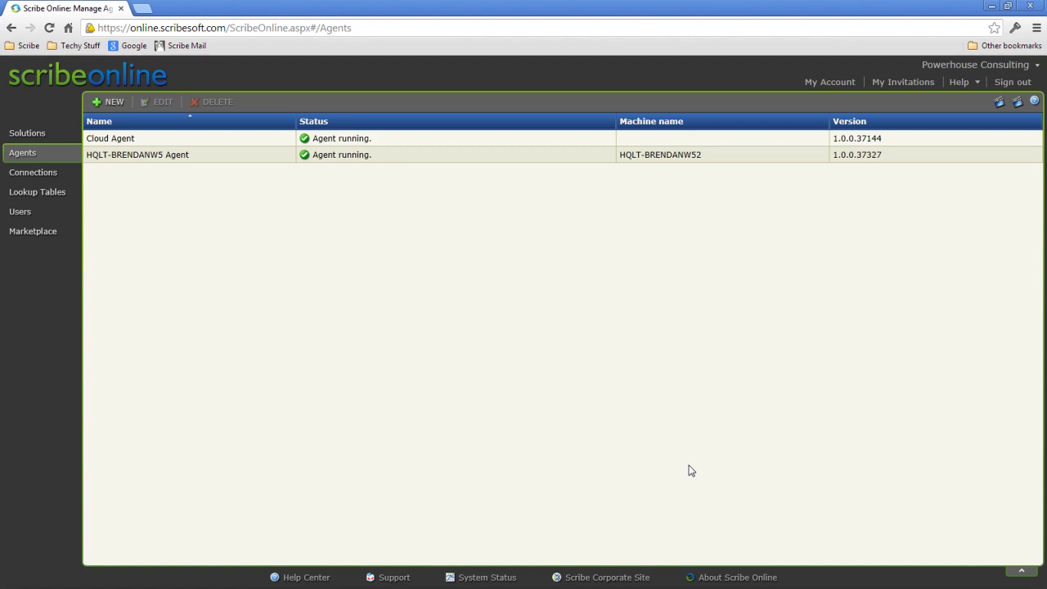
Open the Connections page and review the available connection types without creating one
left_click(48, 178)
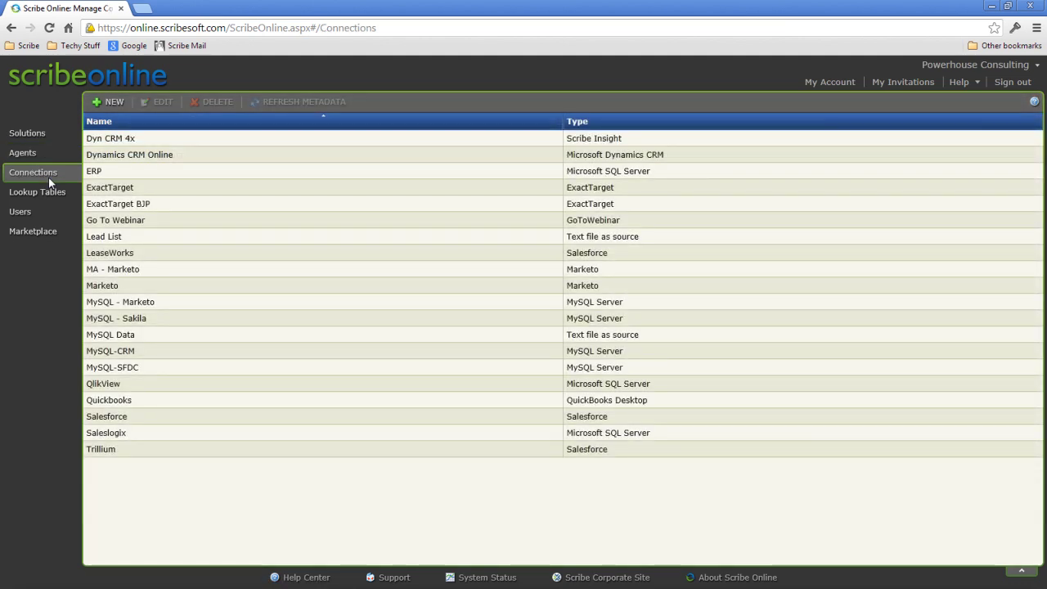
left_click(113, 103)
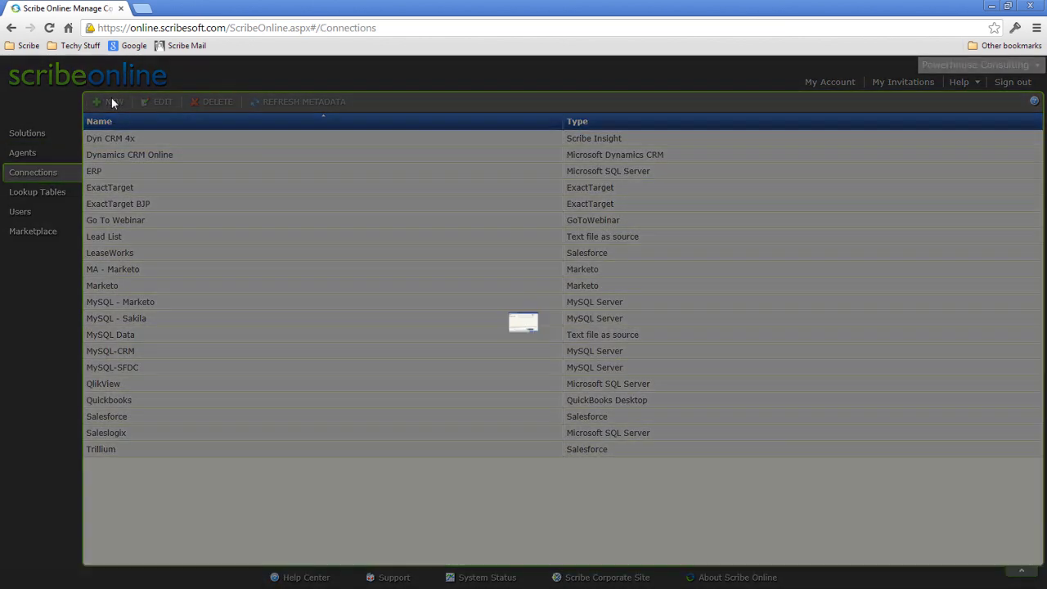
left_click(644, 222)
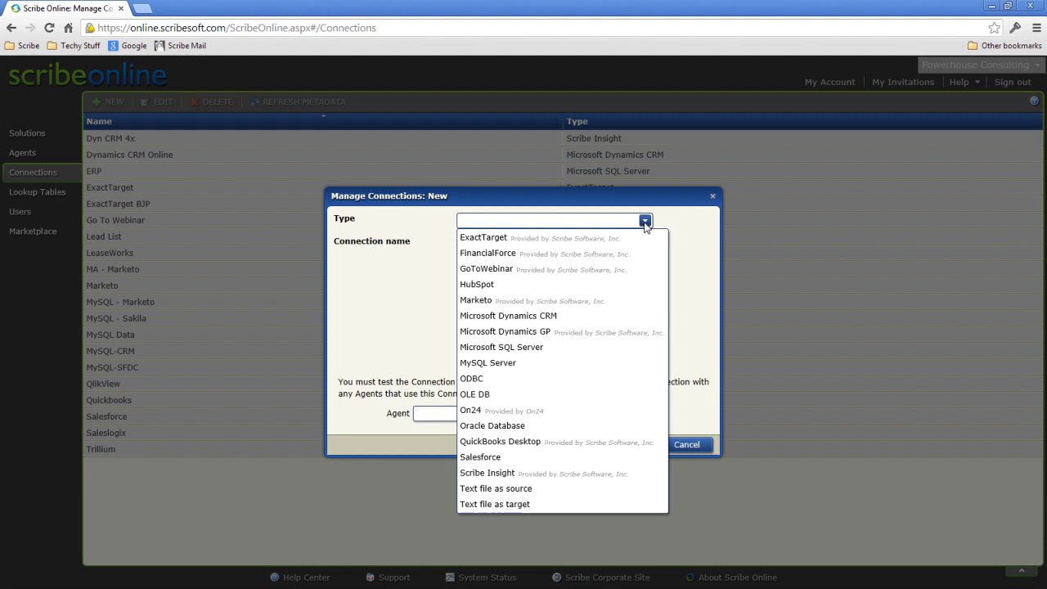
left_click(714, 202)
left_click(714, 199)
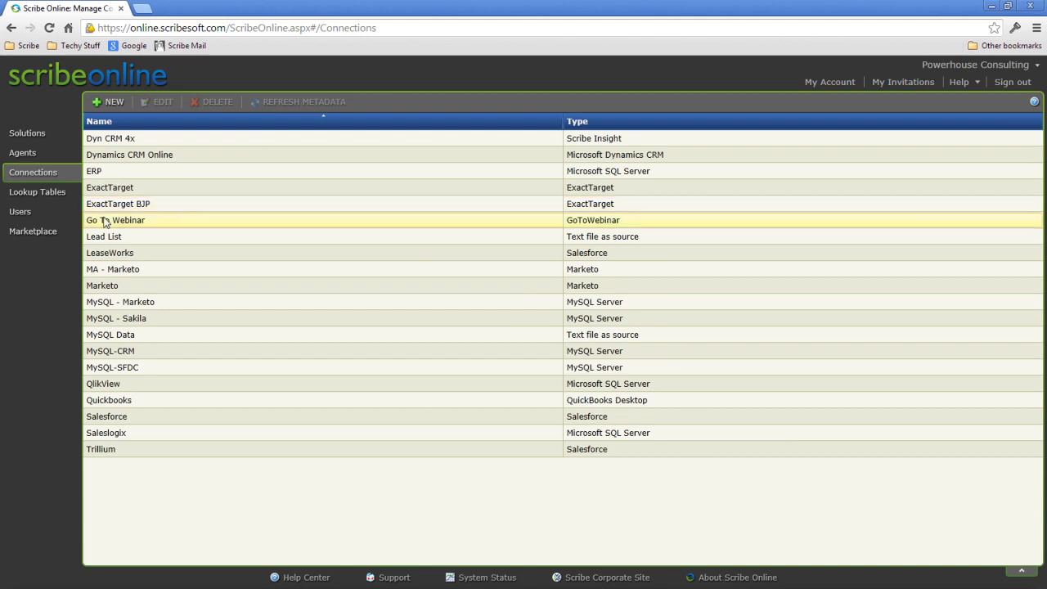
Open the Marketplace to see the installed Scribe Certified Connectors
left_click(25, 232)
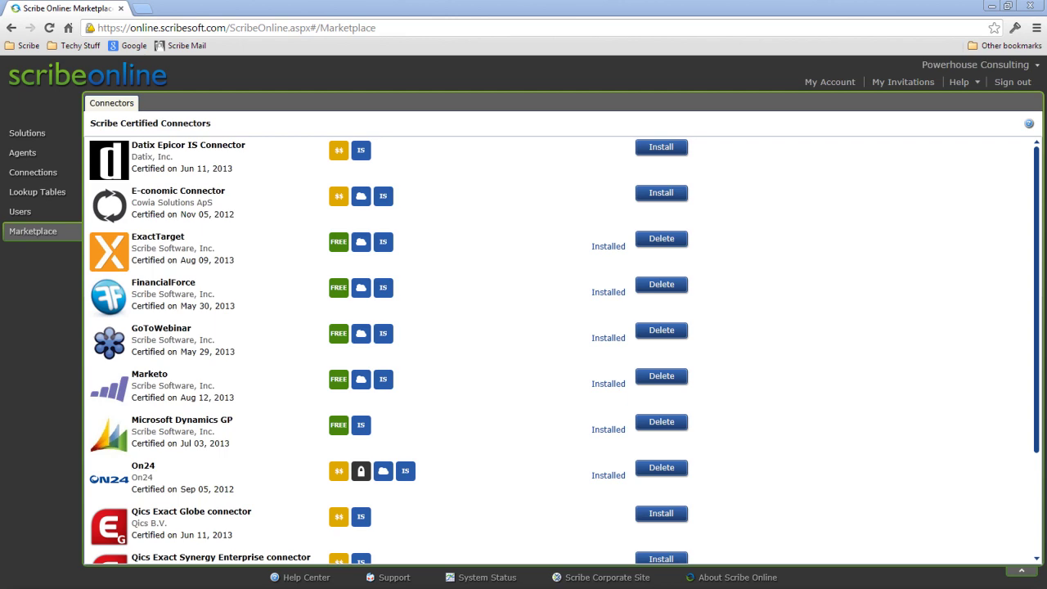
Create integration solution 'Marketo <-> CRM2011' on the Cloud Agent and reach its maps step
left_click(31, 135)
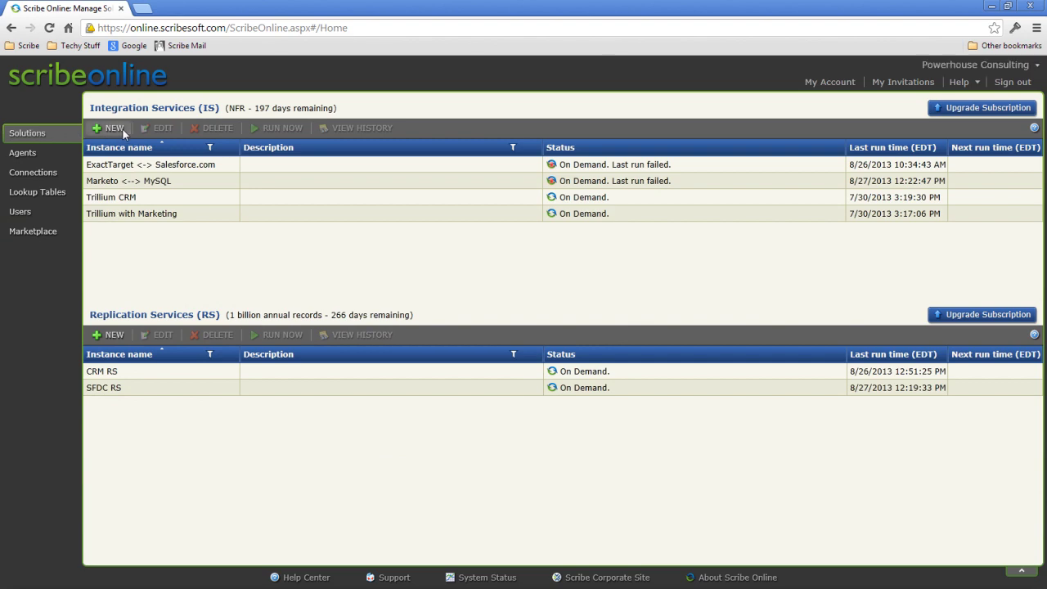
left_click(115, 129)
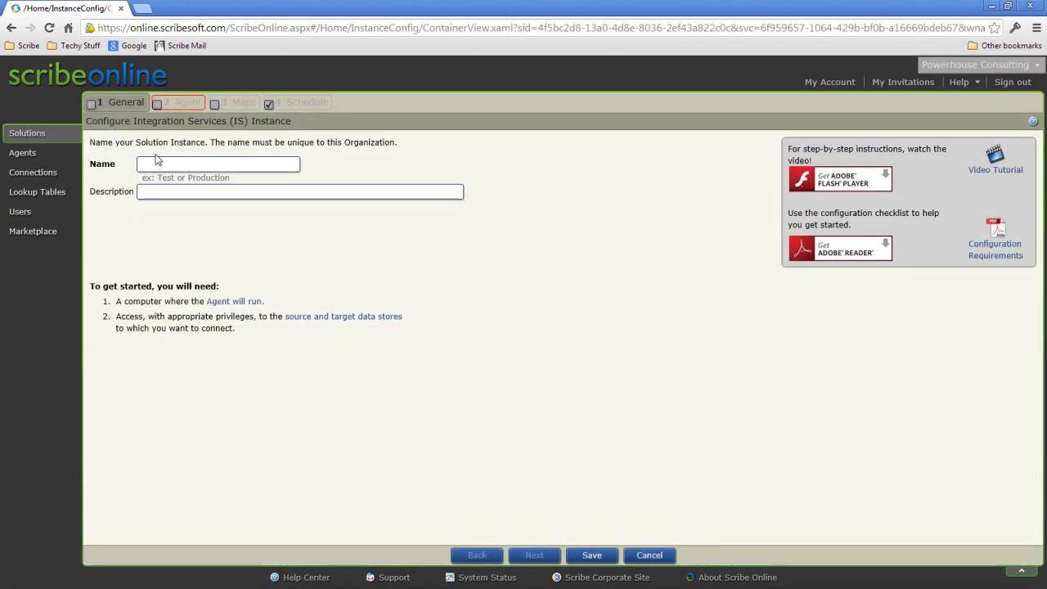
left_click(158, 161)
type("Mark")
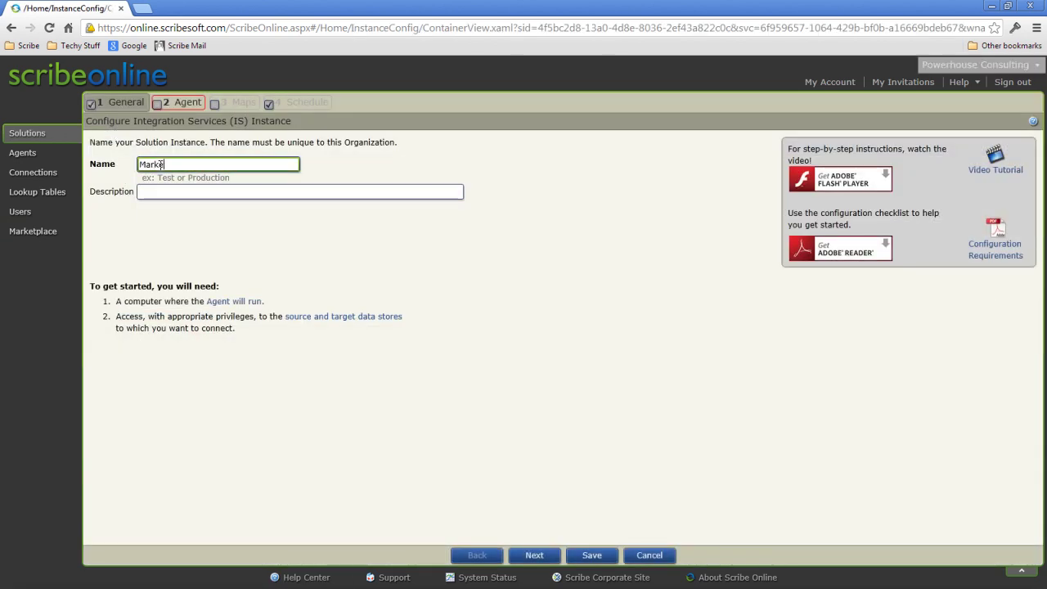
type("eto <-> CRM2011")
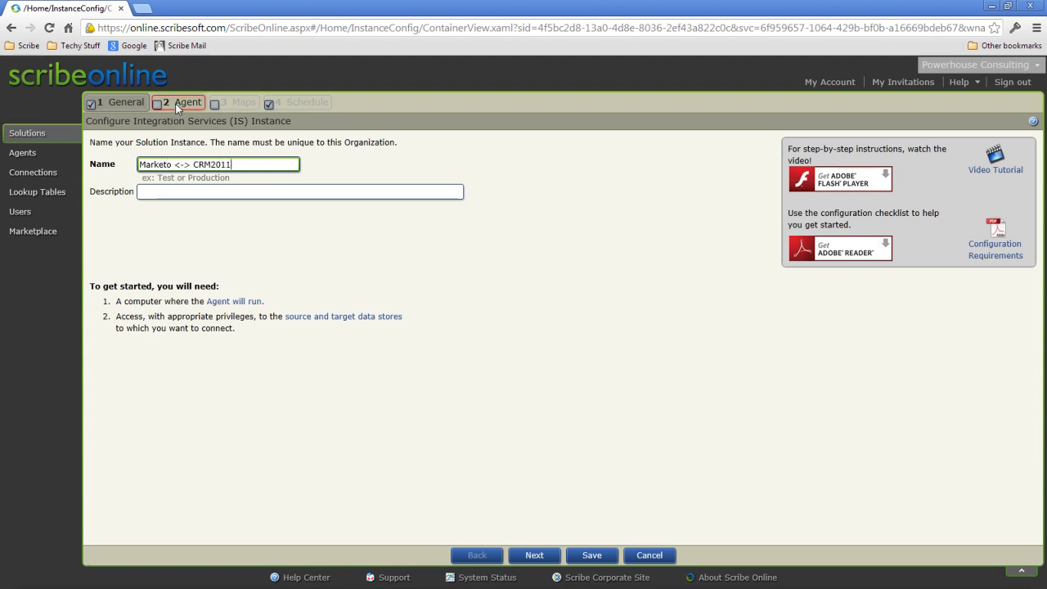
left_click(177, 108)
left_click(187, 184)
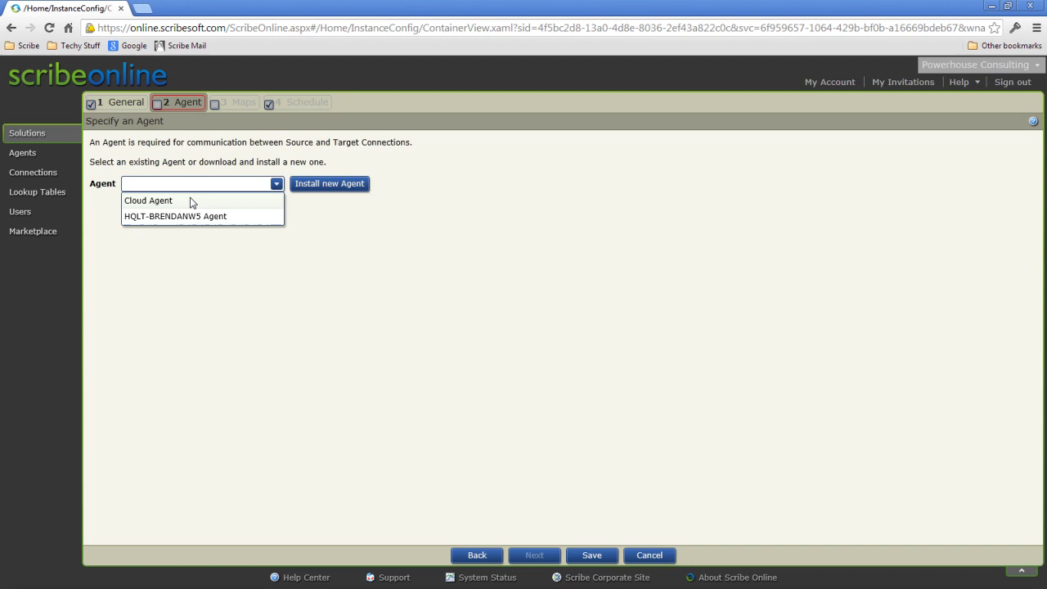
left_click(192, 201)
left_click(233, 104)
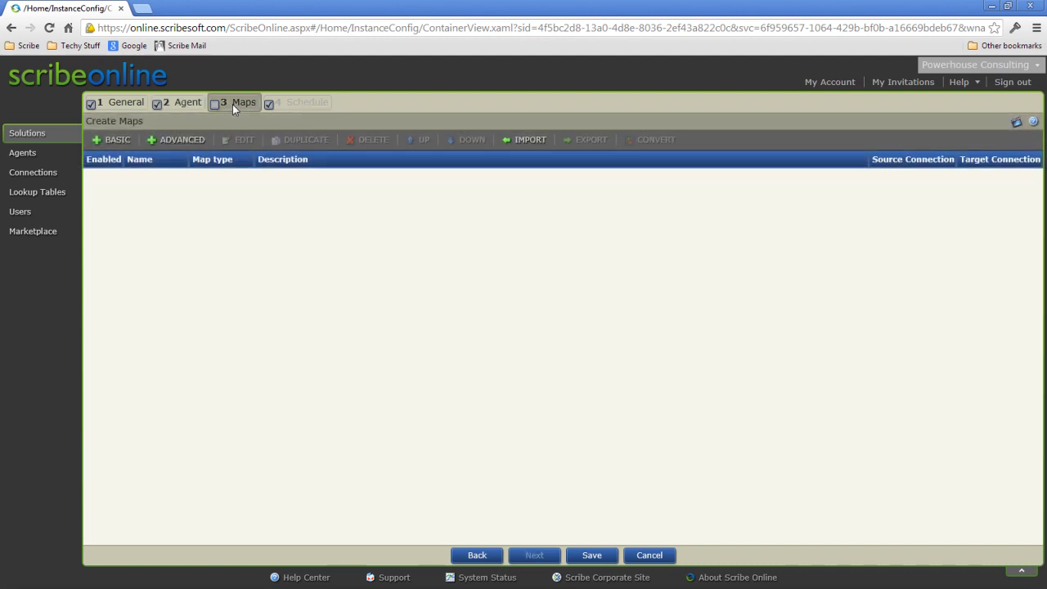
Import the maps from the Marketo_CRM2011 file and open the Contacts to Marketo map
left_click(521, 141)
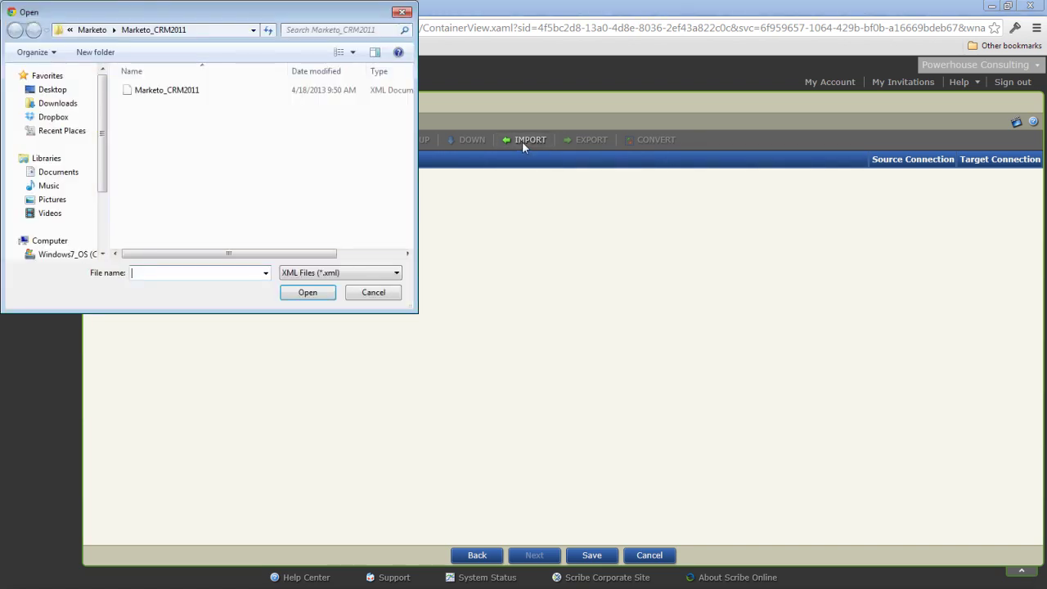
left_click(162, 94)
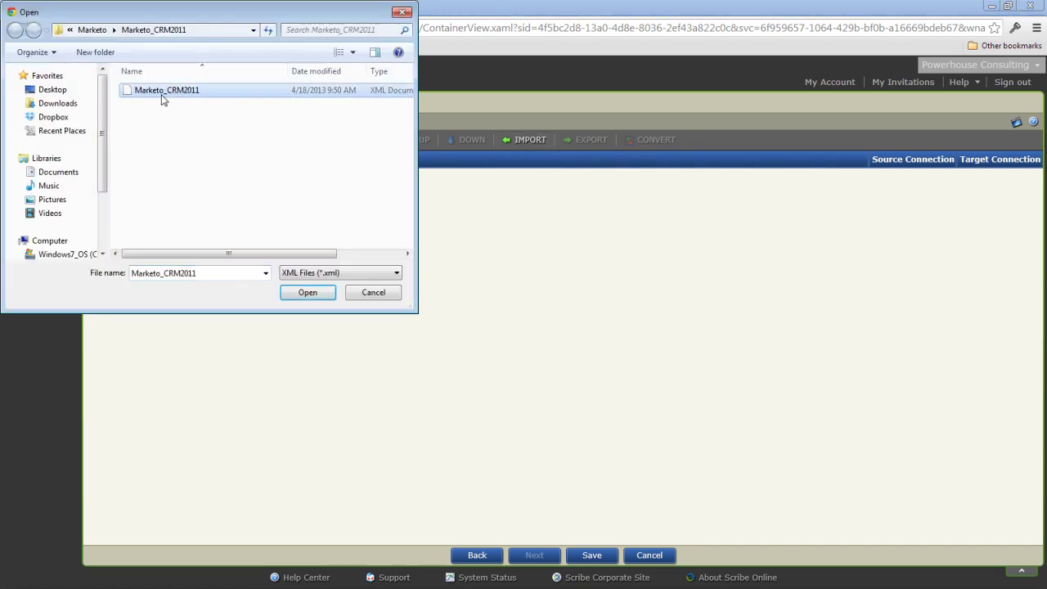
left_click(307, 294)
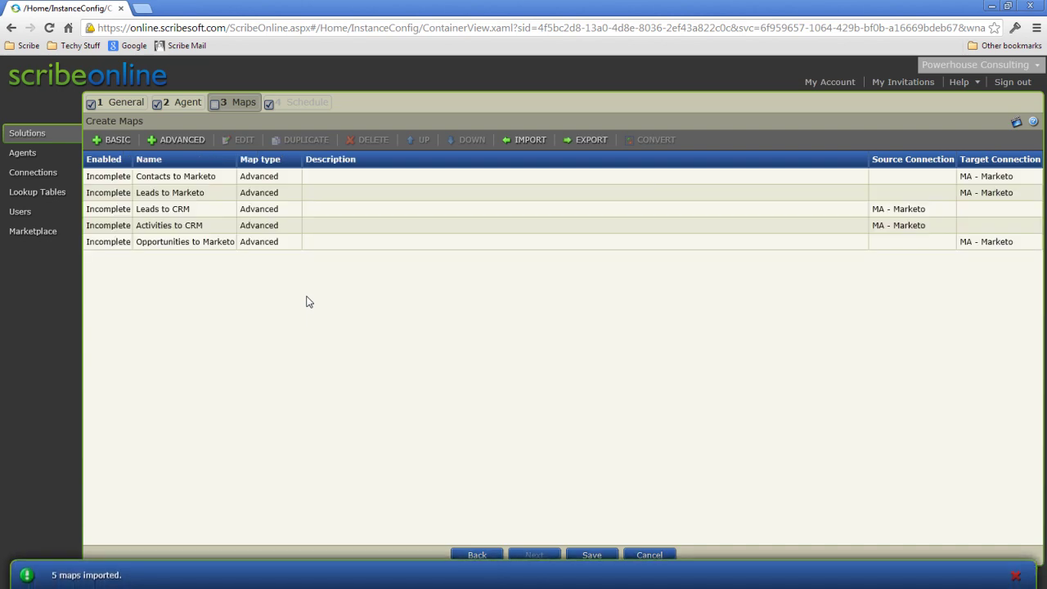
left_click(203, 184)
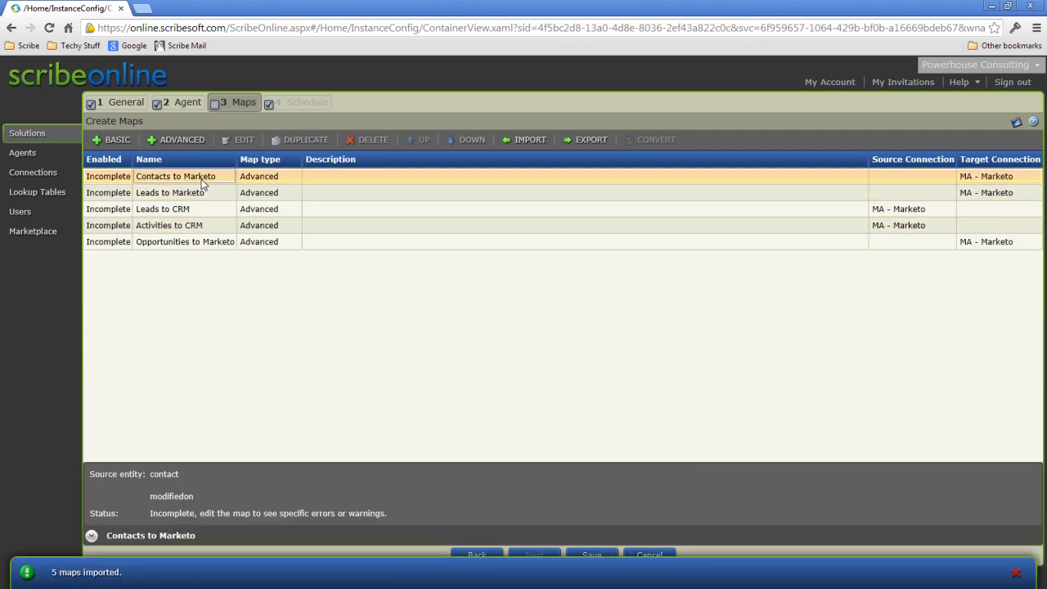
double_click(203, 184)
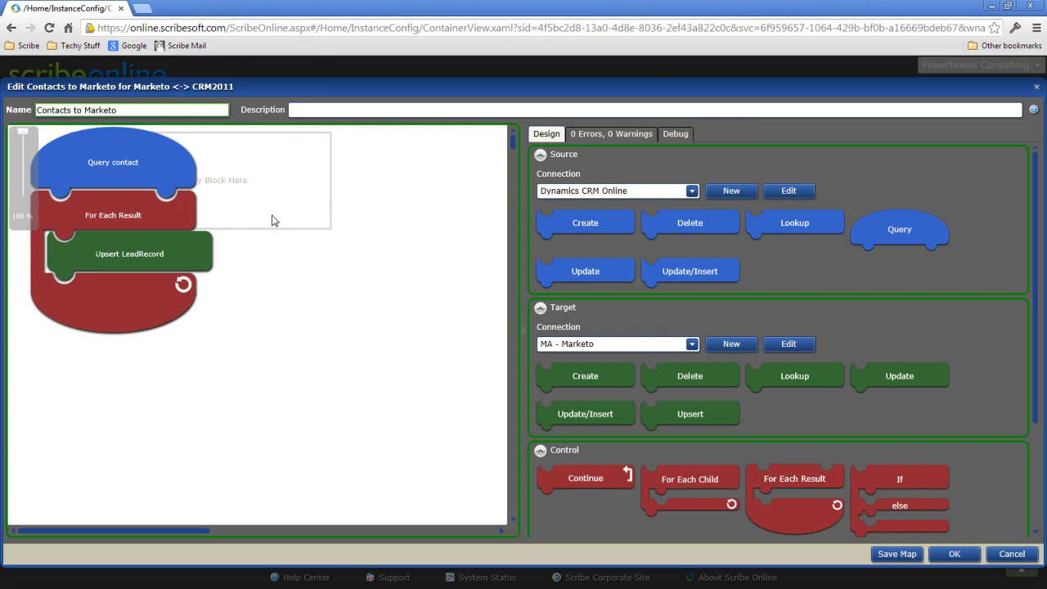
Map contact.address1_city to Upsert LeadRecord's City field and open its formula
double_click(141, 254)
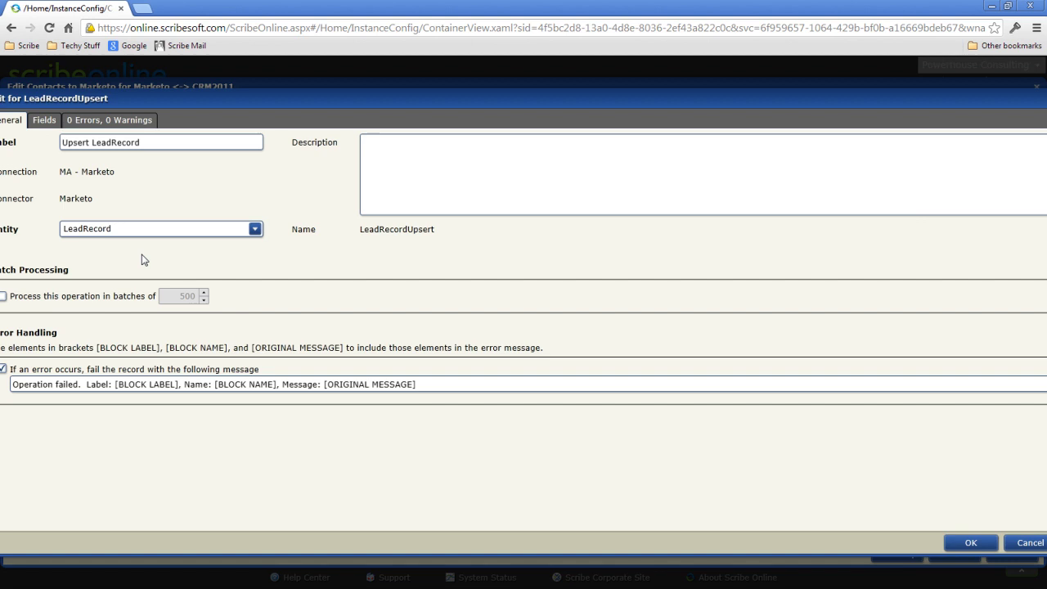
left_click(264, 233)
left_click(264, 235)
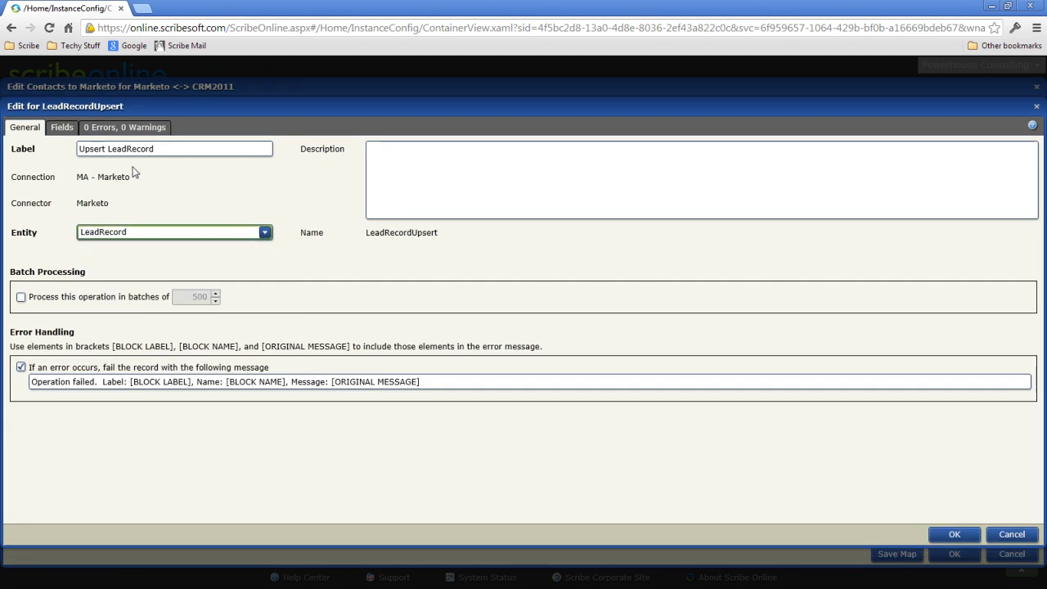
left_click(62, 129)
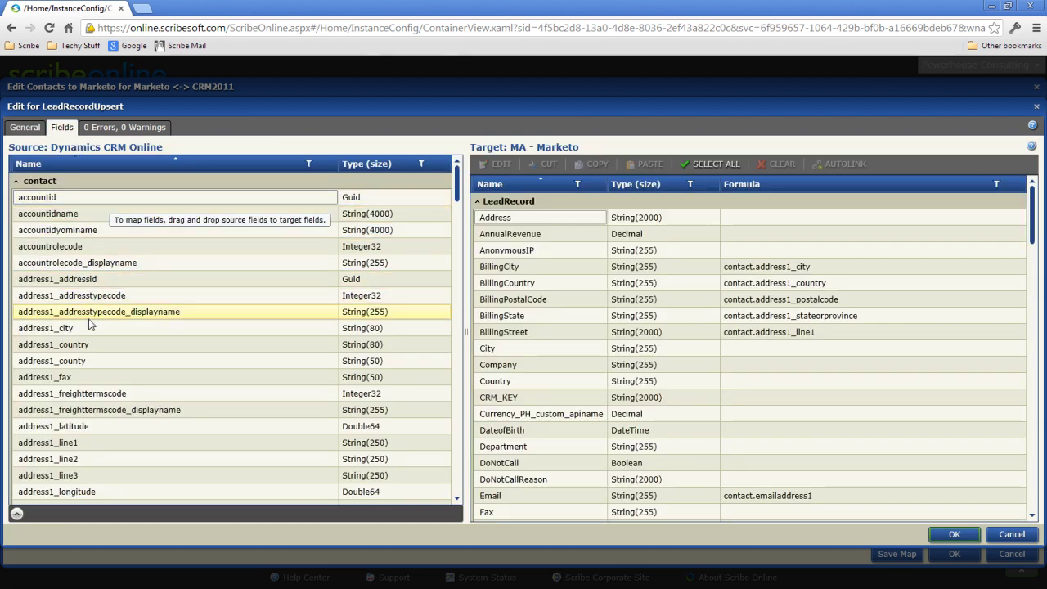
left_click_drag(85, 324, 664, 345)
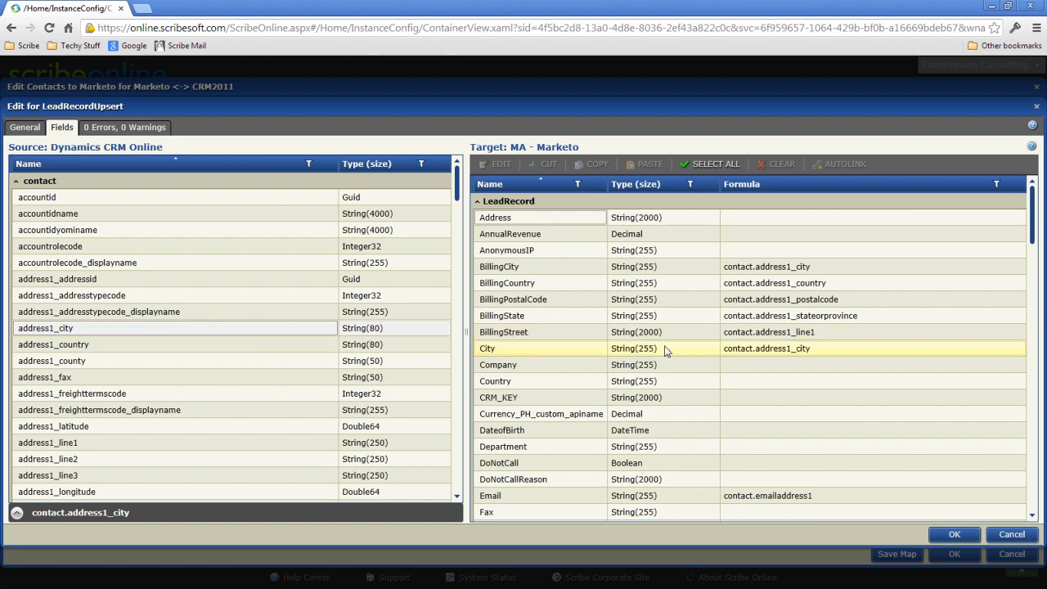
left_click(785, 349)
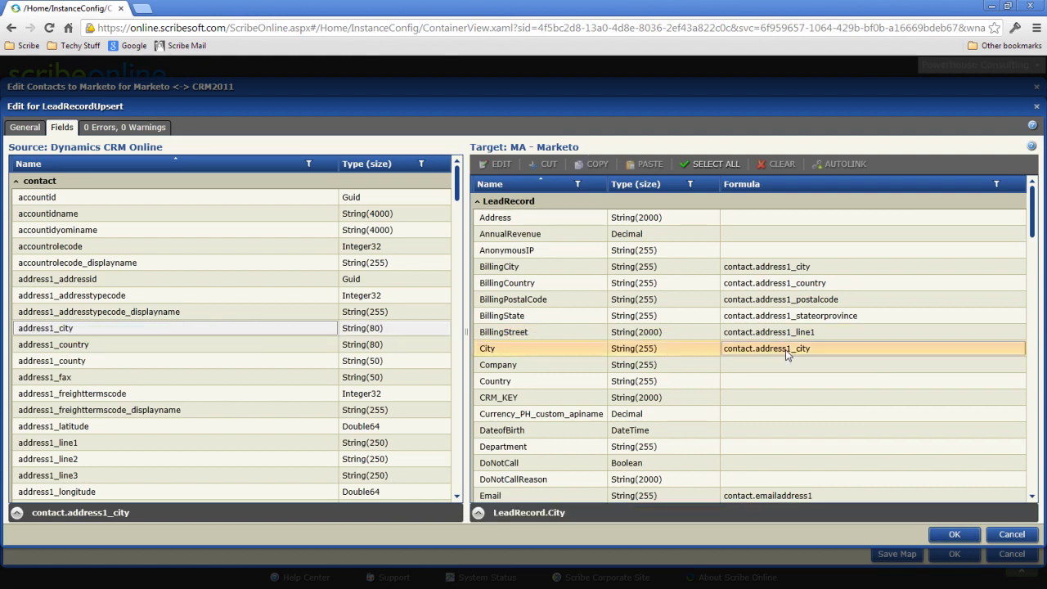
double_click(785, 349)
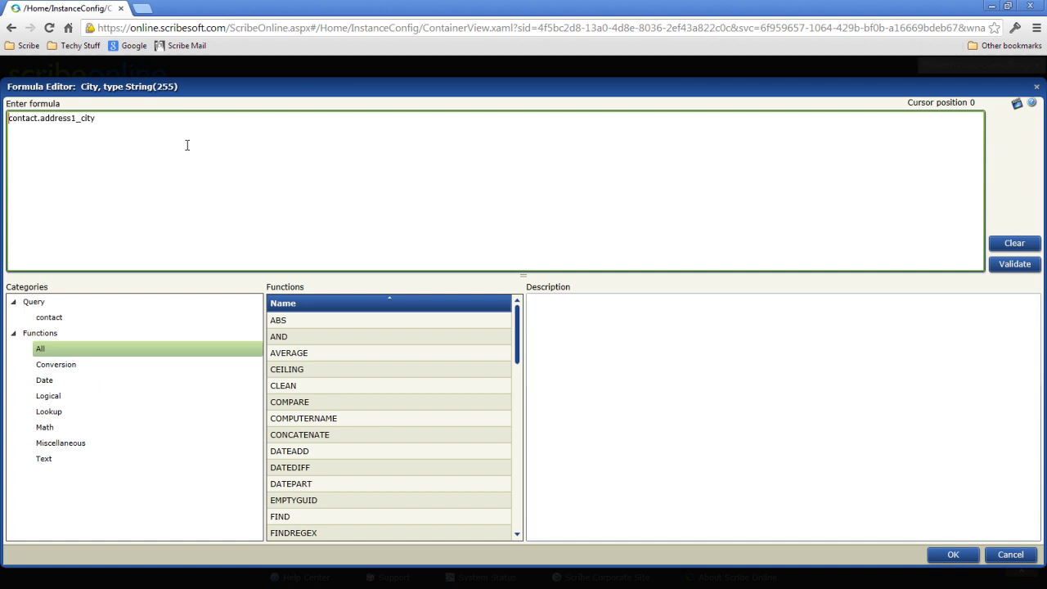
Change City's formula to UPPER( CLEAN( contact.address1_city )) and save it
key("ctrl+a")
left_click_drag(333, 390, 228, 183)
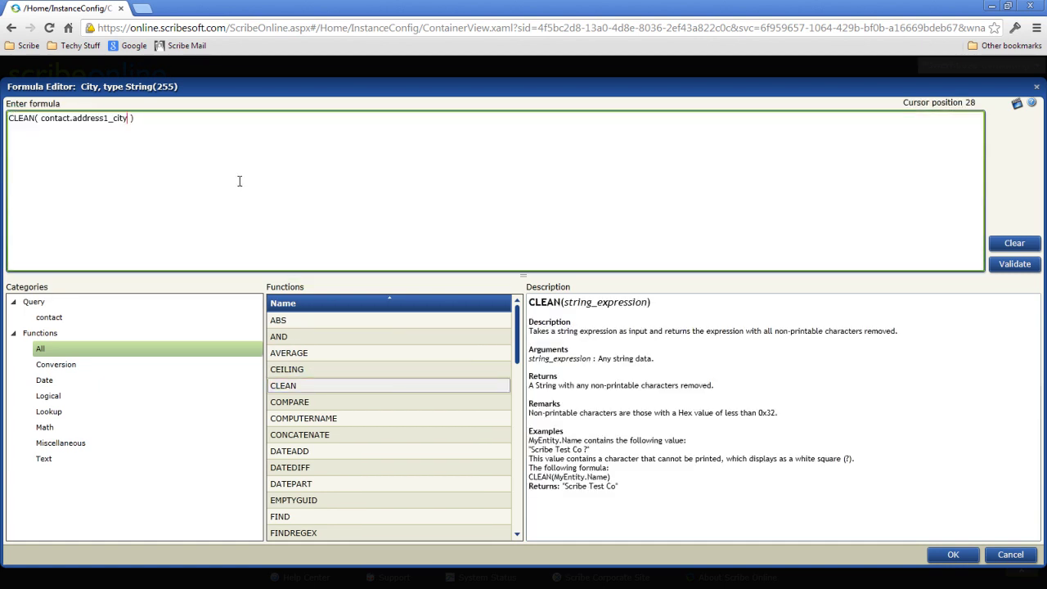
key("ctrl+space")
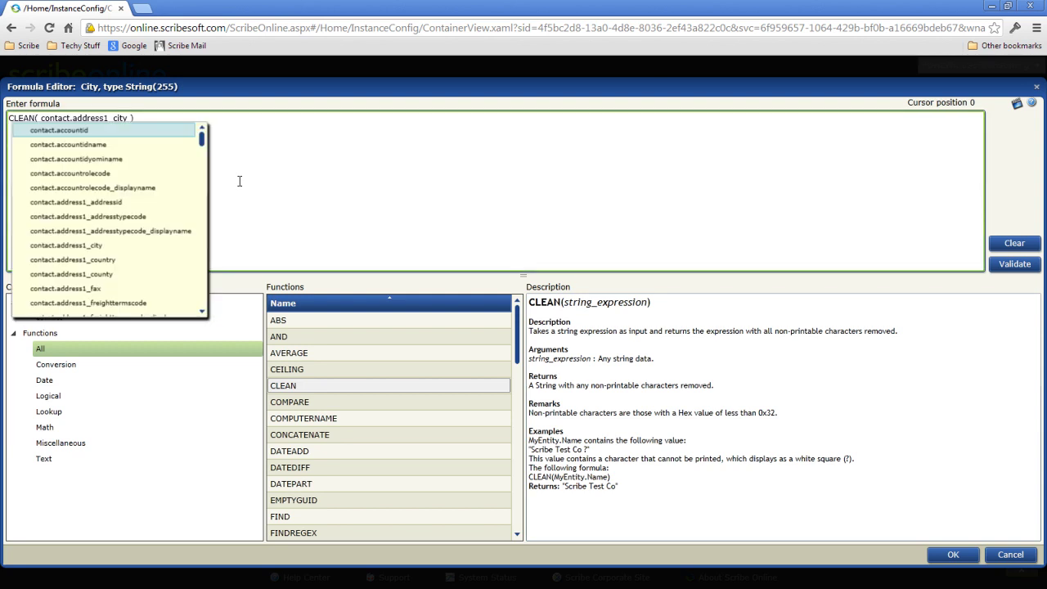
type("UP")
key("Return")
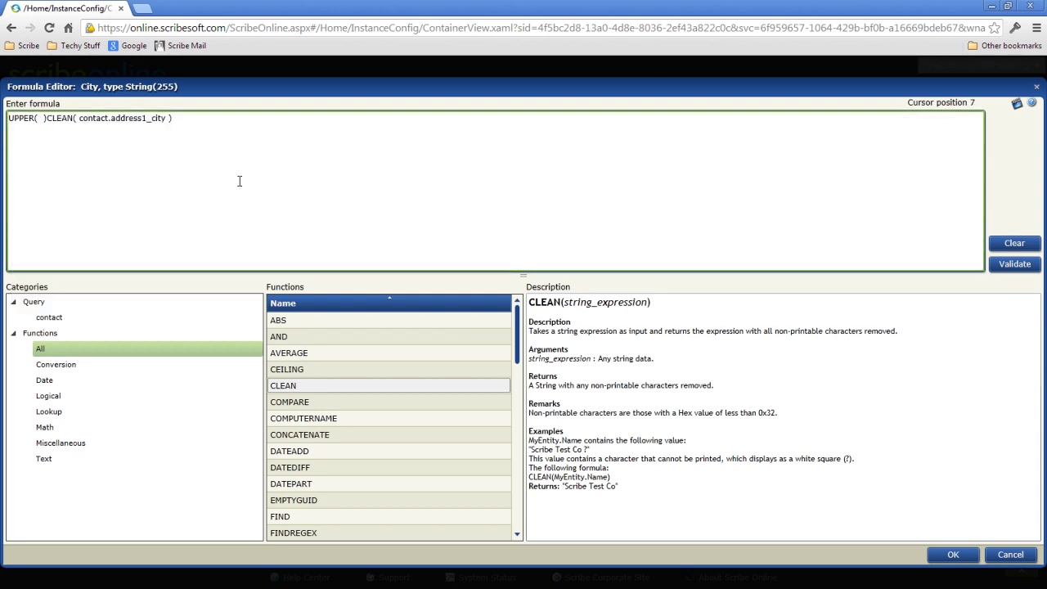
key("Delete")
key("End")
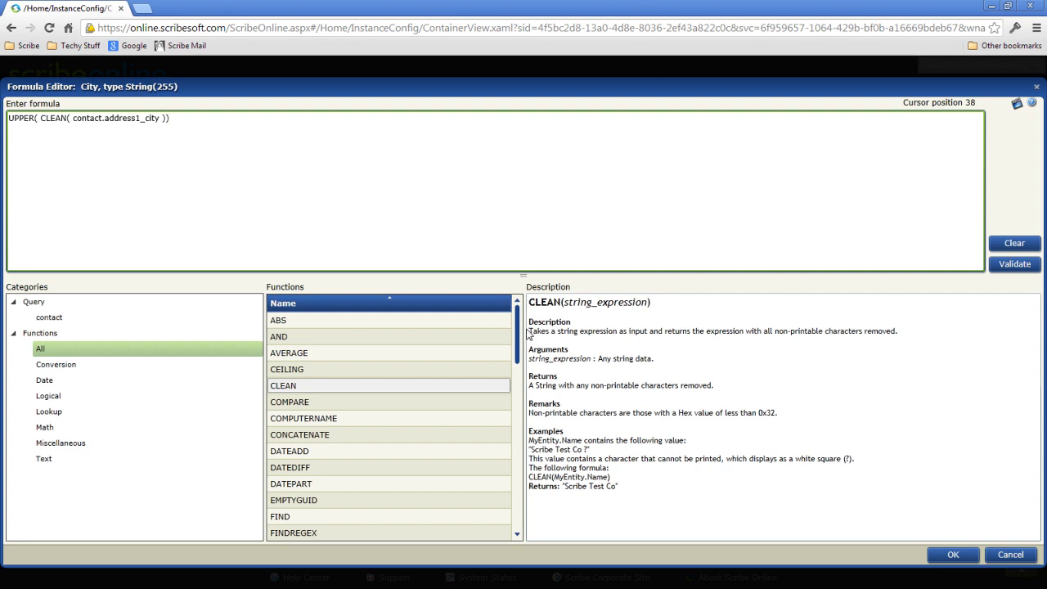
left_click_drag(519, 336, 521, 503)
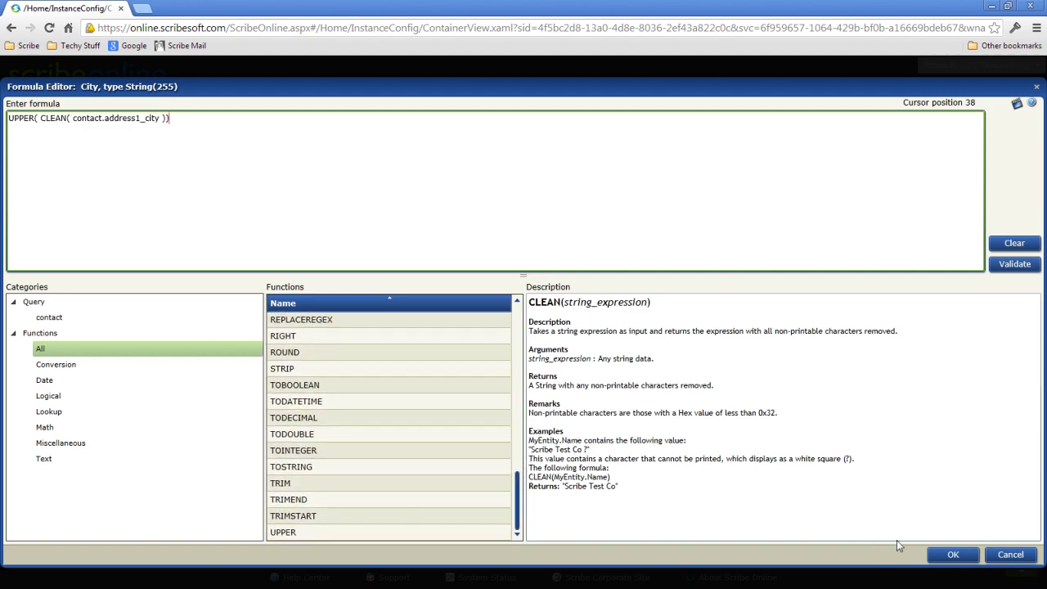
left_click(951, 555)
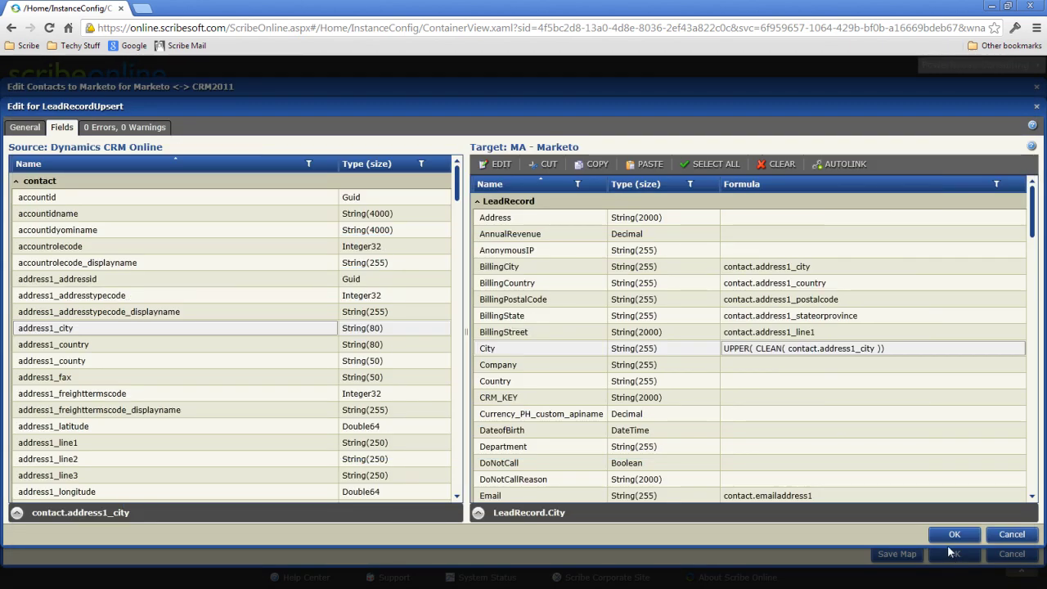
Close the Contacts to Marketo map and create 'Attendee to Marketo' with a Go To Webinar source Query
left_click(952, 535)
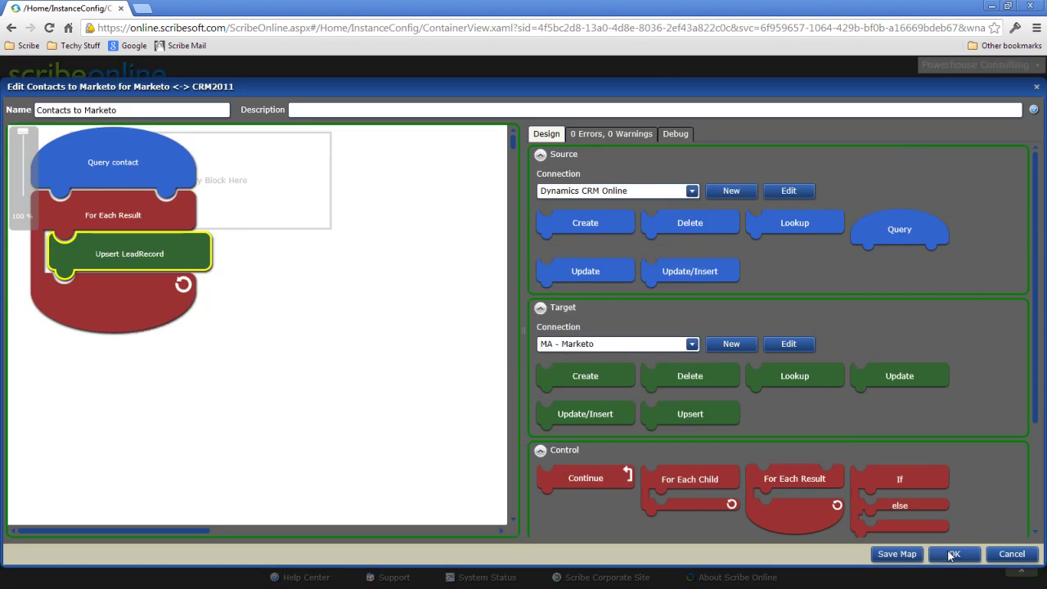
left_click(952, 555)
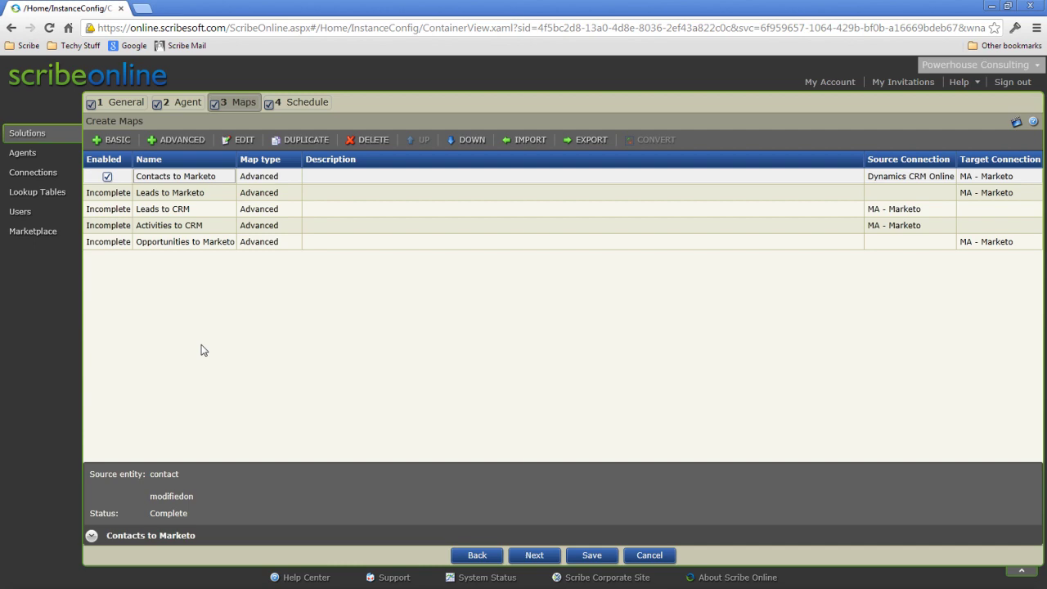
left_click(181, 139)
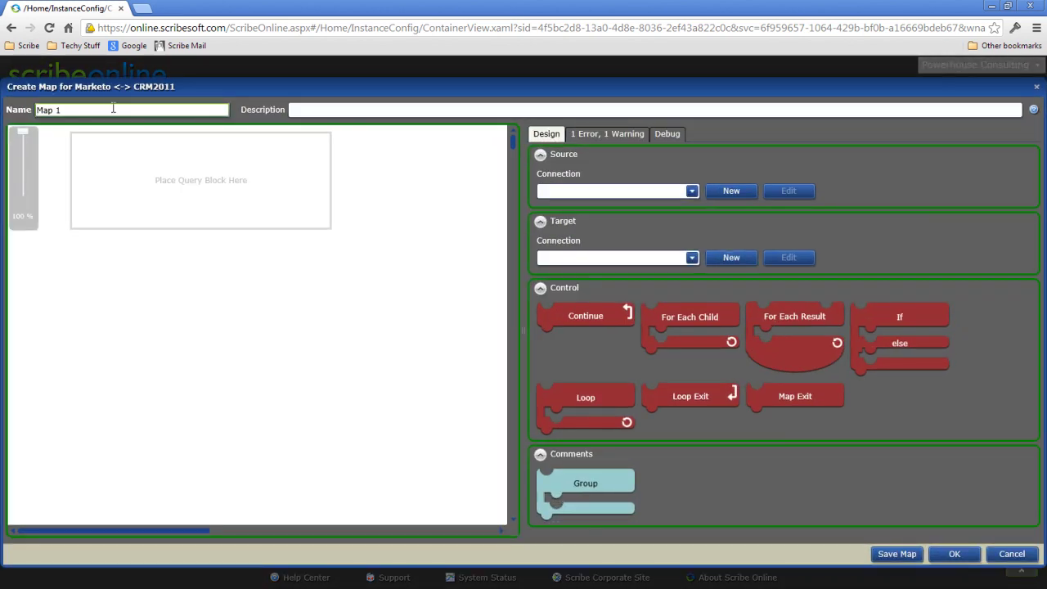
triple_click(113, 108)
type("Attendee to Marketo")
left_click(589, 191)
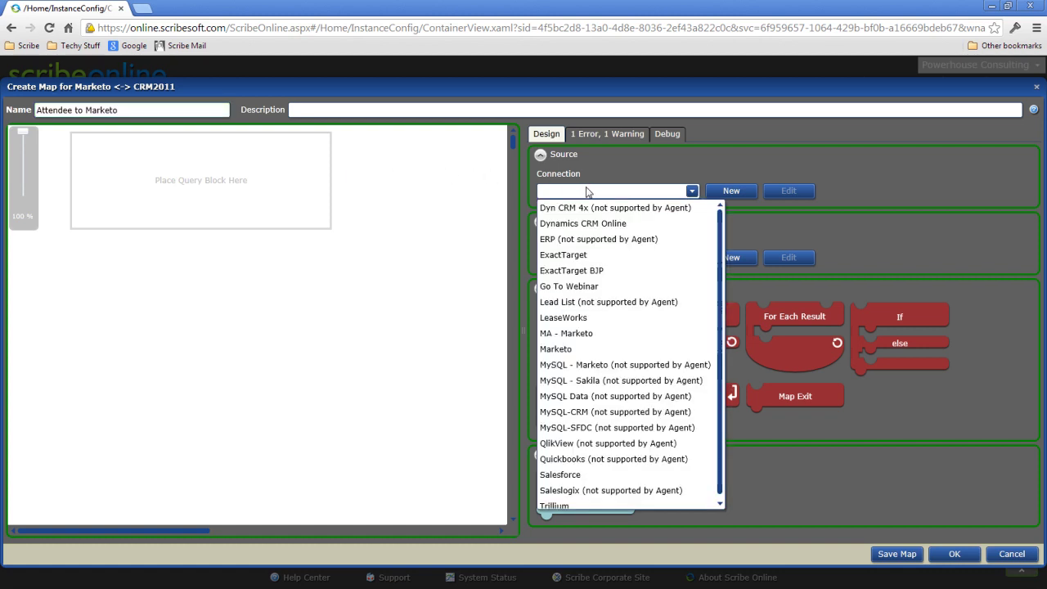
left_click(569, 286)
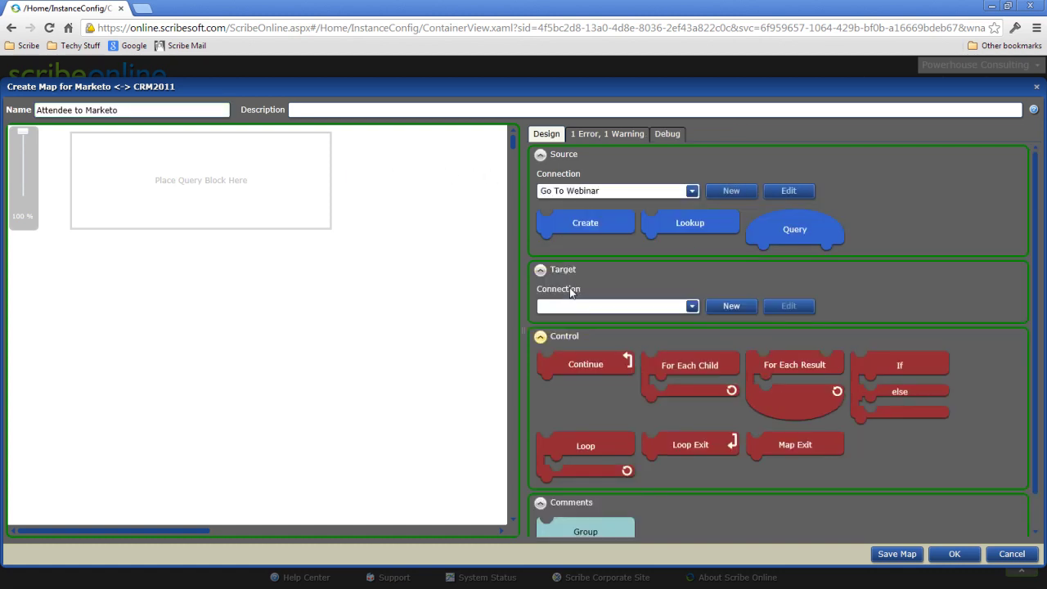
left_click_drag(773, 229, 188, 187)
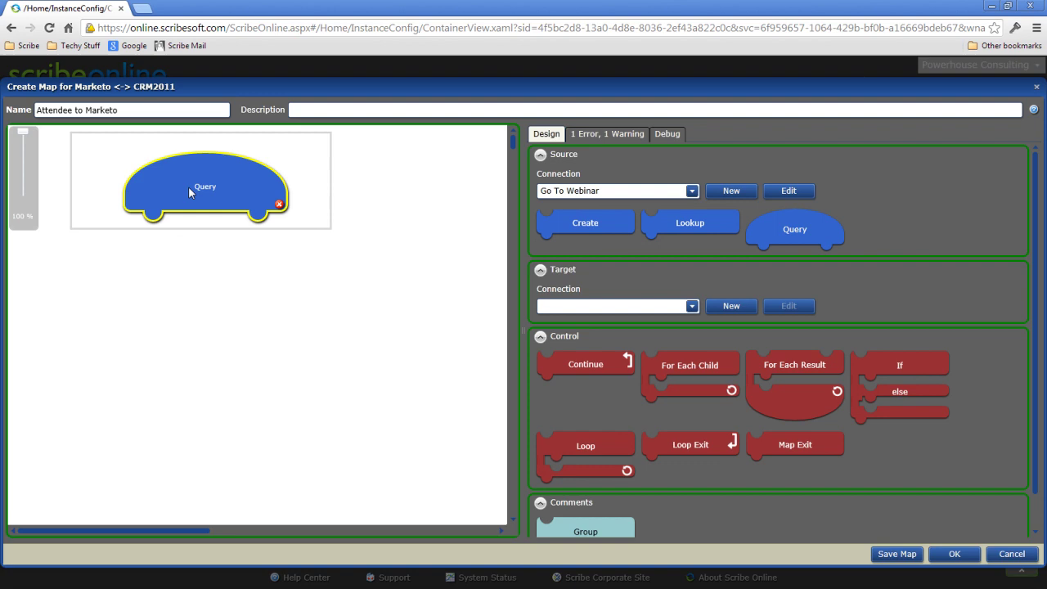
Query Attendee records, processing only those changed since last run by WebinarEndTime
double_click(217, 192)
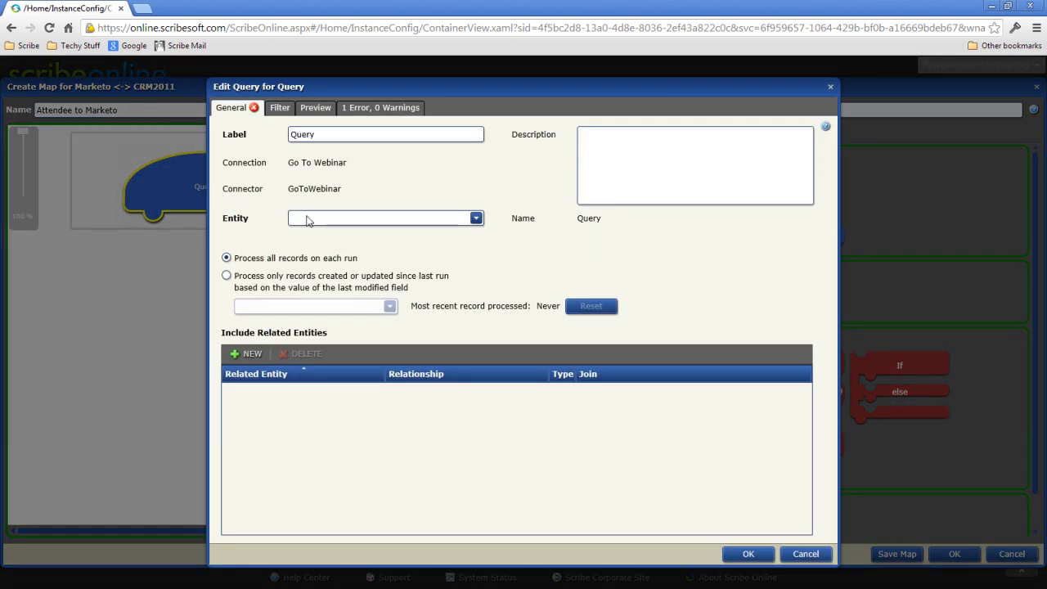
left_click(309, 221)
left_click(327, 250)
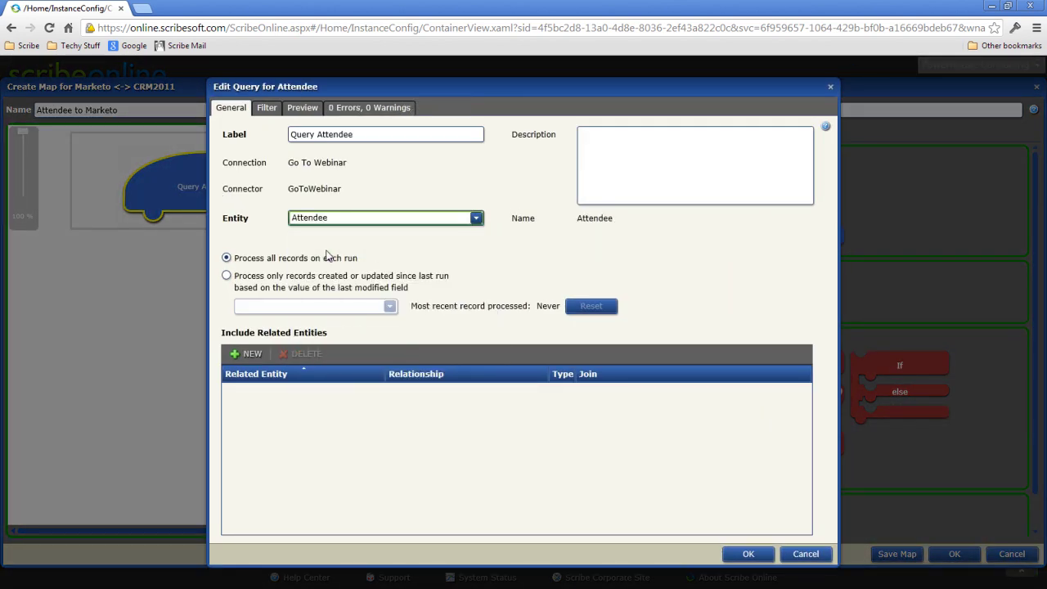
left_click(311, 286)
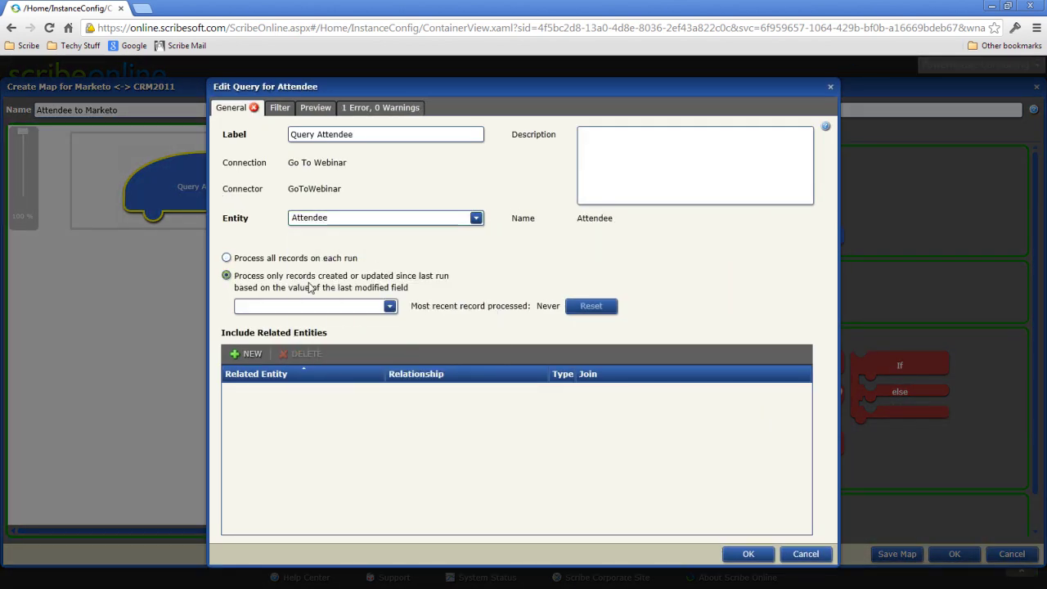
left_click(390, 308)
left_click(302, 369)
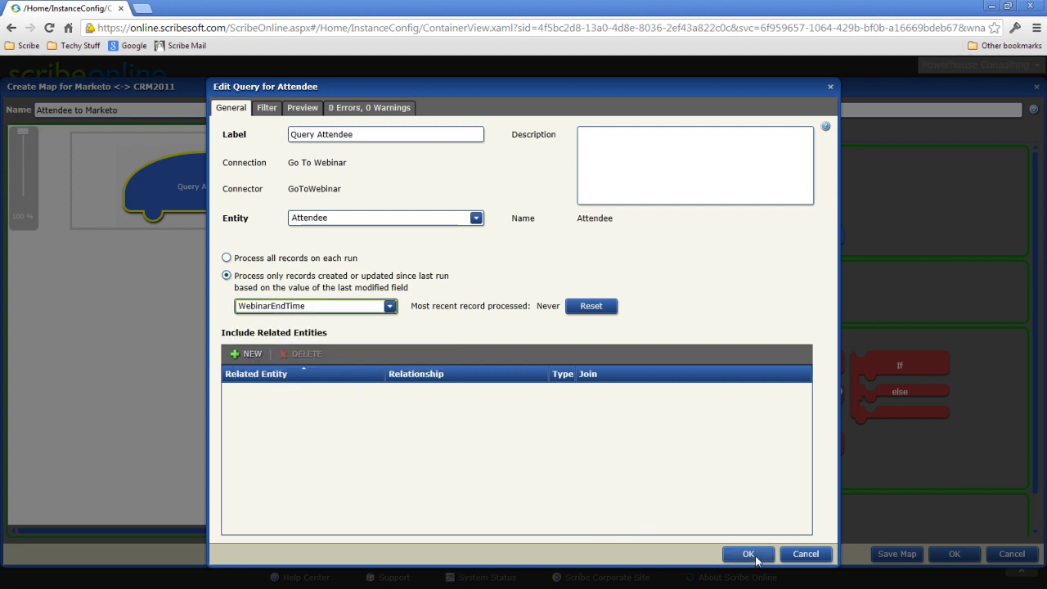
left_click(754, 558)
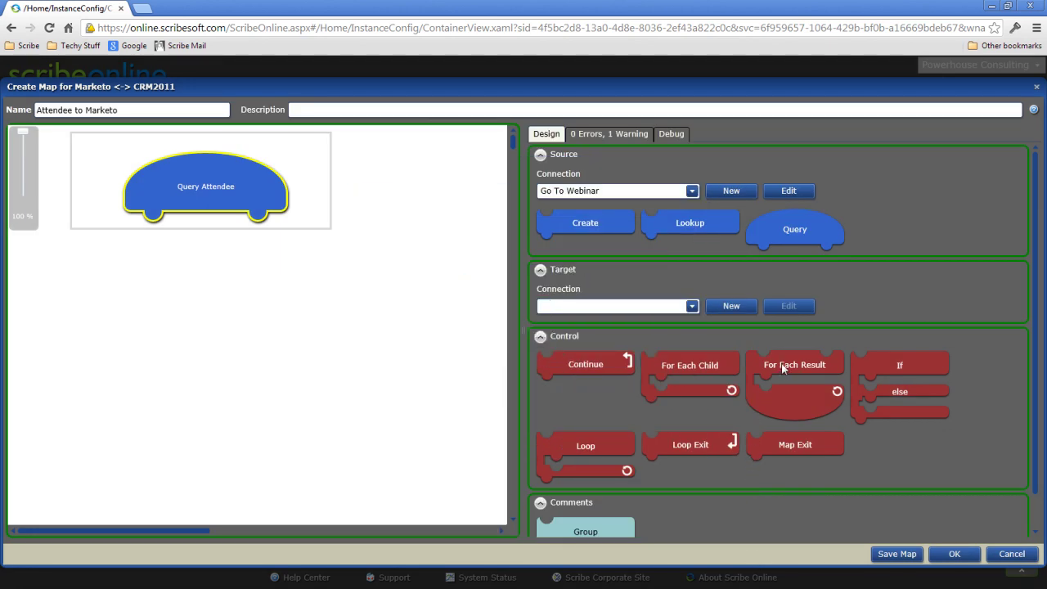
Add a For Each loop under Query Attendee and rename it 'For Each Attendee'
left_click_drag(783, 369, 199, 219)
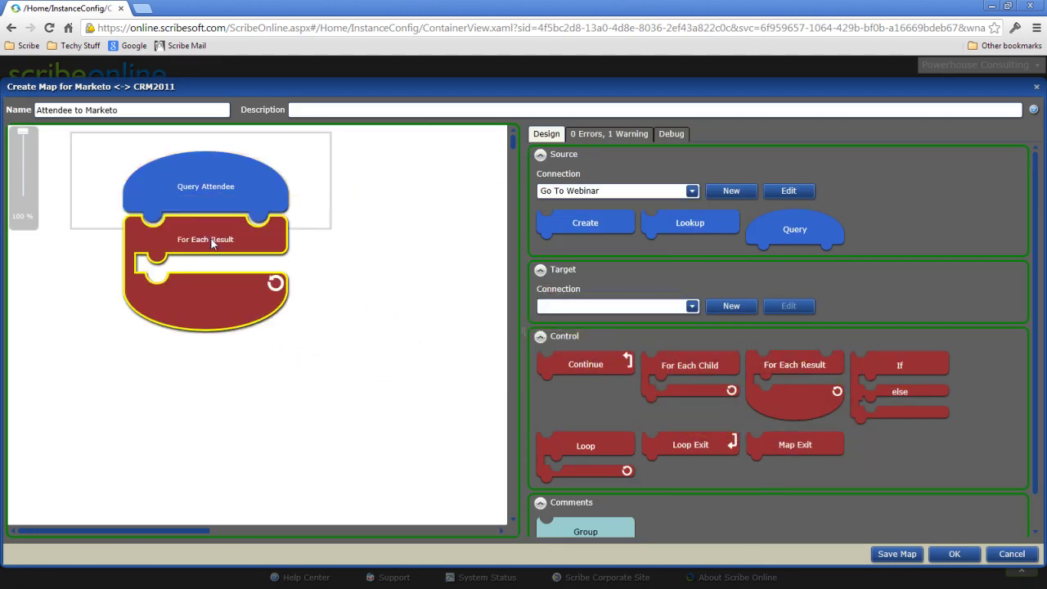
double_click(211, 243)
left_click_drag(364, 277, 334, 278)
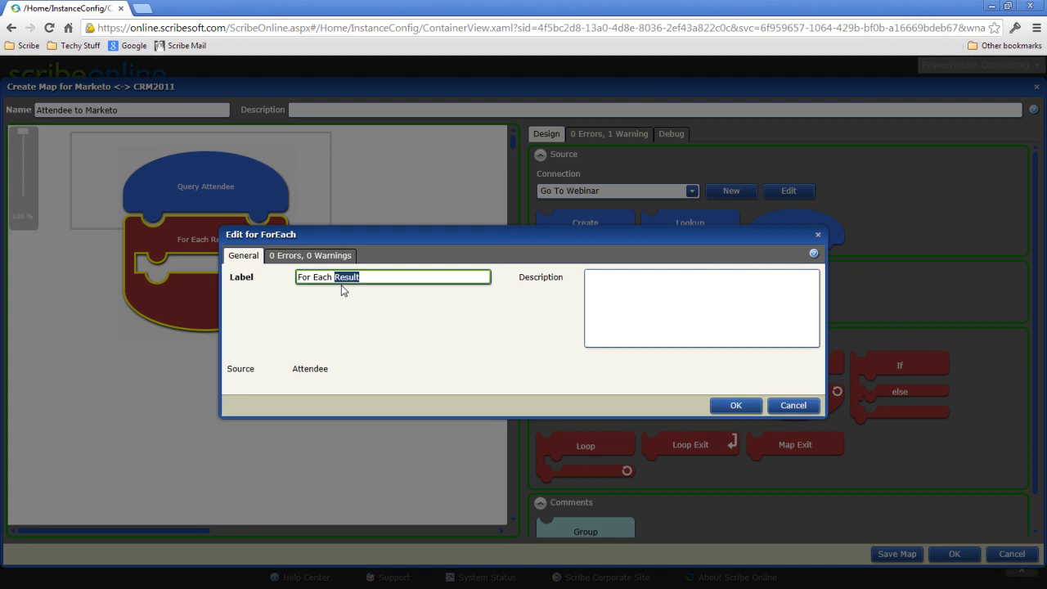
type("Attendee")
left_click(735, 405)
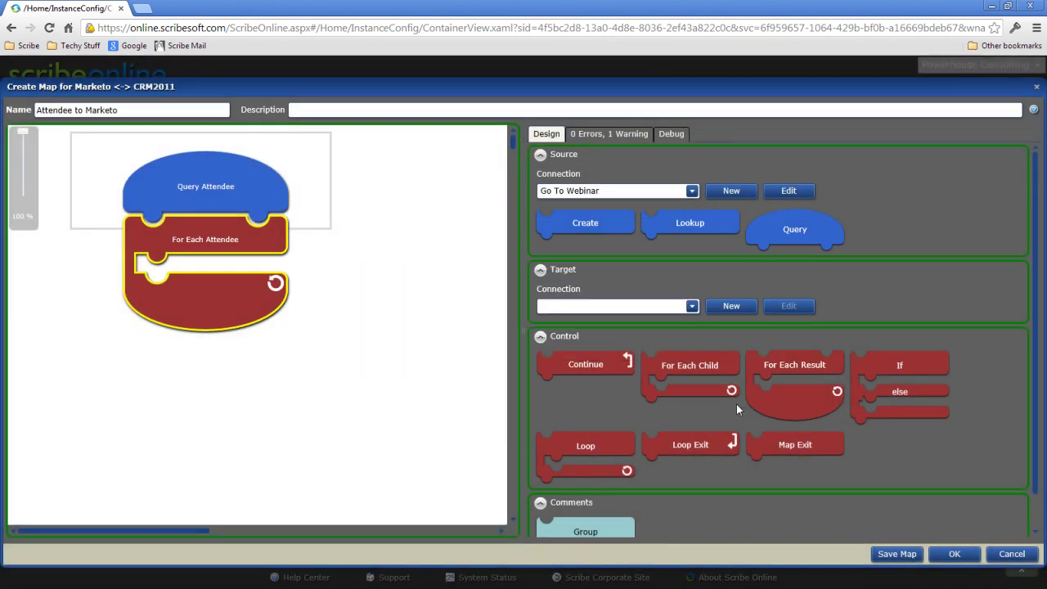
Set Marketo as the target connection and put an Upsert step inside the loop
left_click(692, 307)
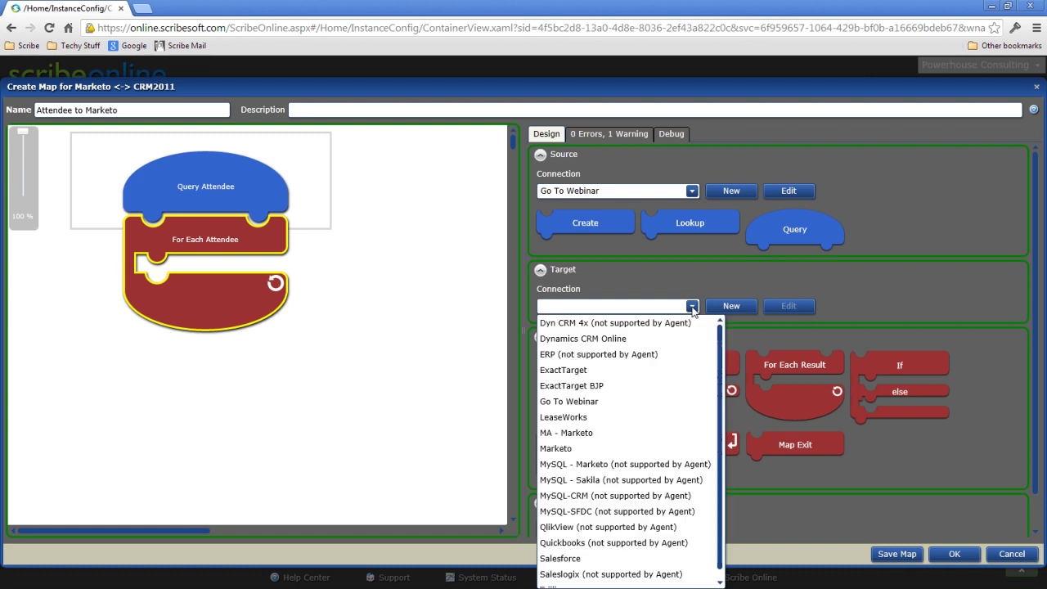
left_click(577, 446)
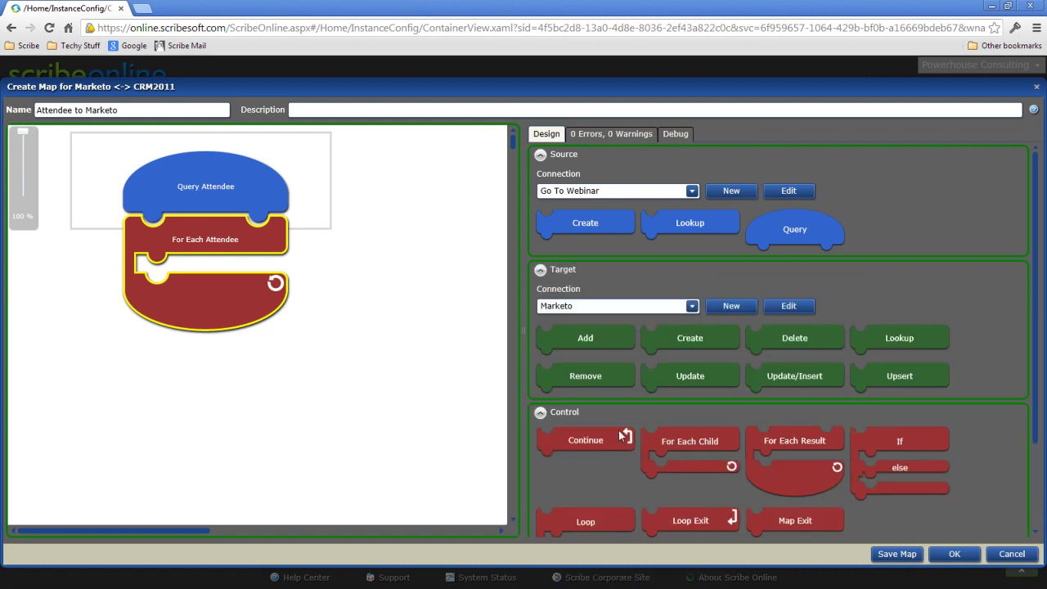
left_click_drag(905, 376, 282, 285)
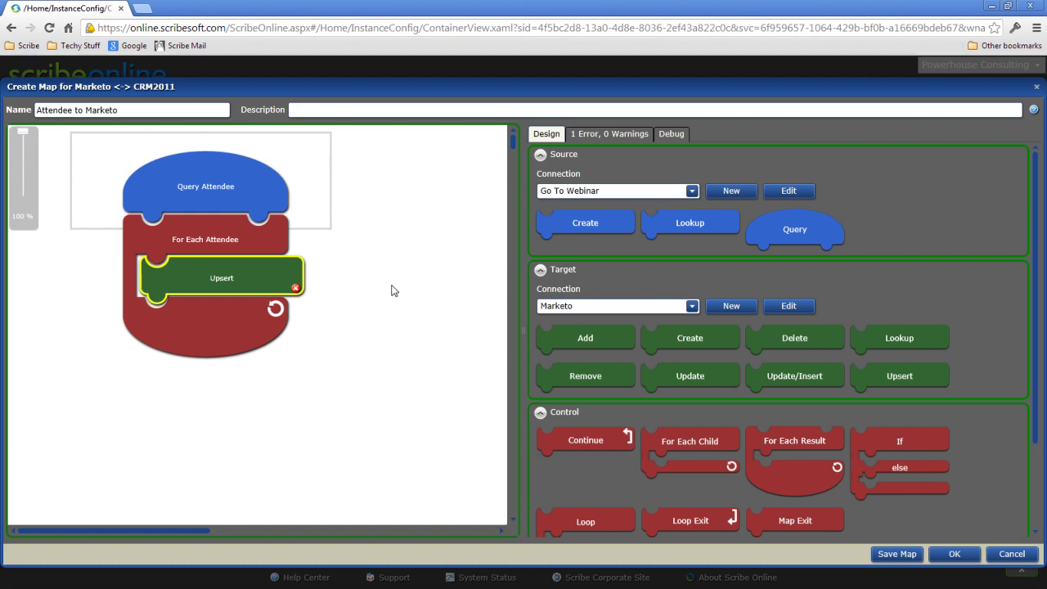
Make the Upsert target LeadRecord, select all fields and autolink them, dismissing the warning
double_click(237, 288)
left_click(171, 235)
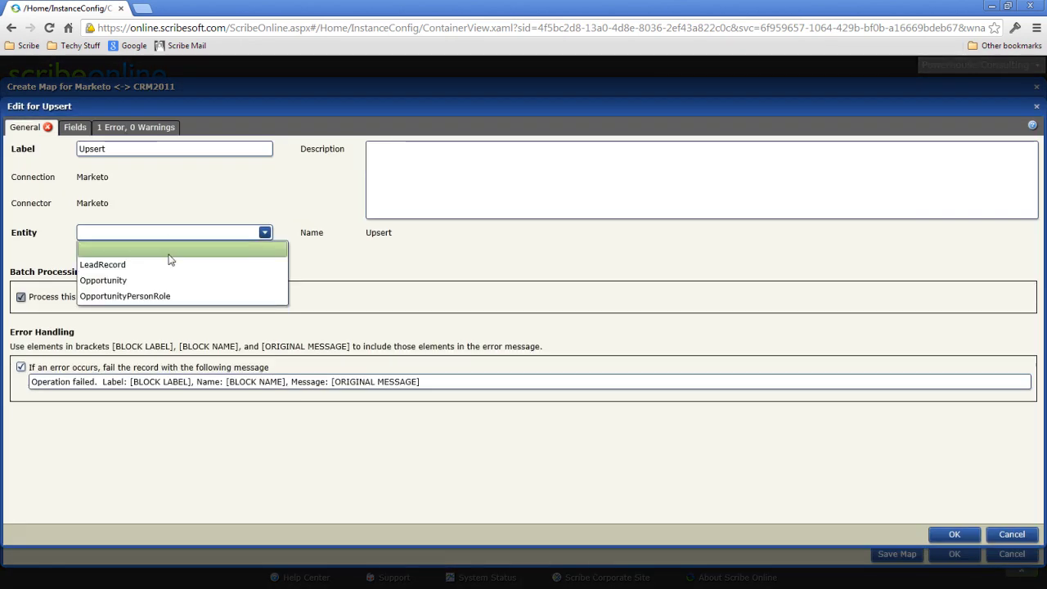
left_click(171, 264)
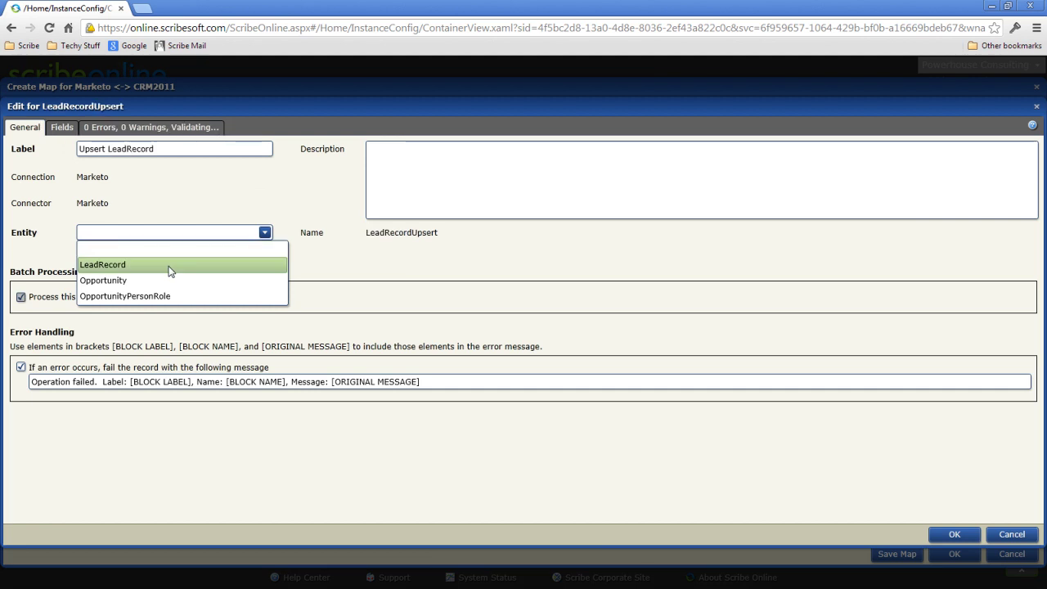
left_click(70, 128)
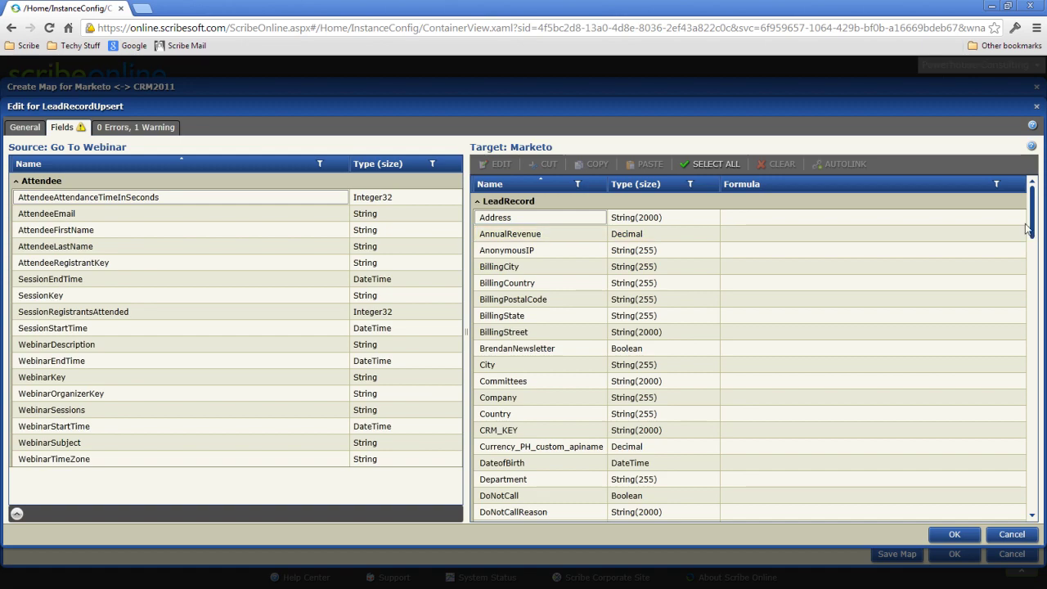
left_click(713, 165)
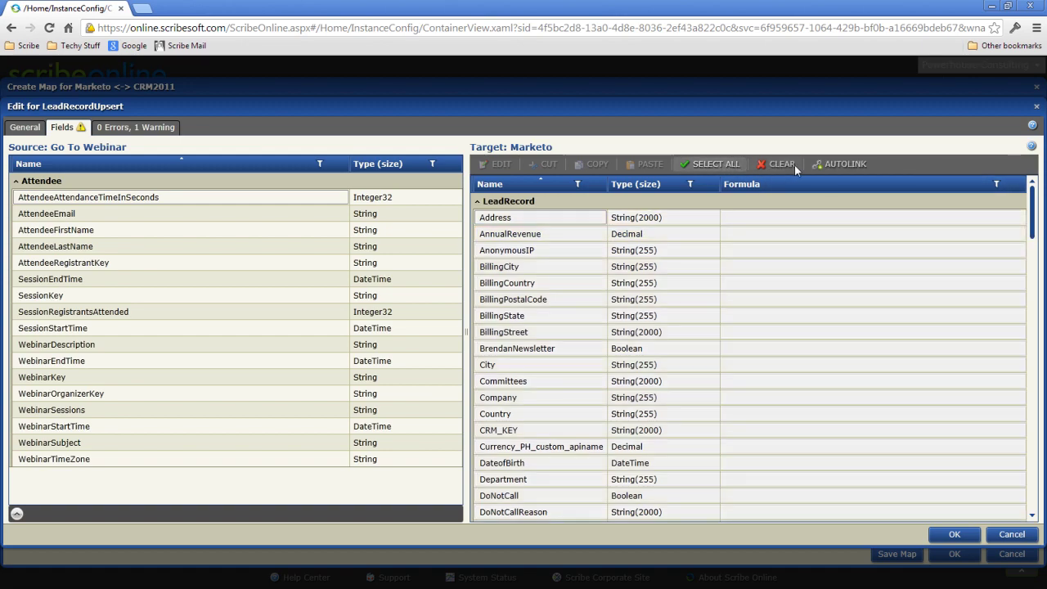
left_click(854, 165)
left_click(669, 391)
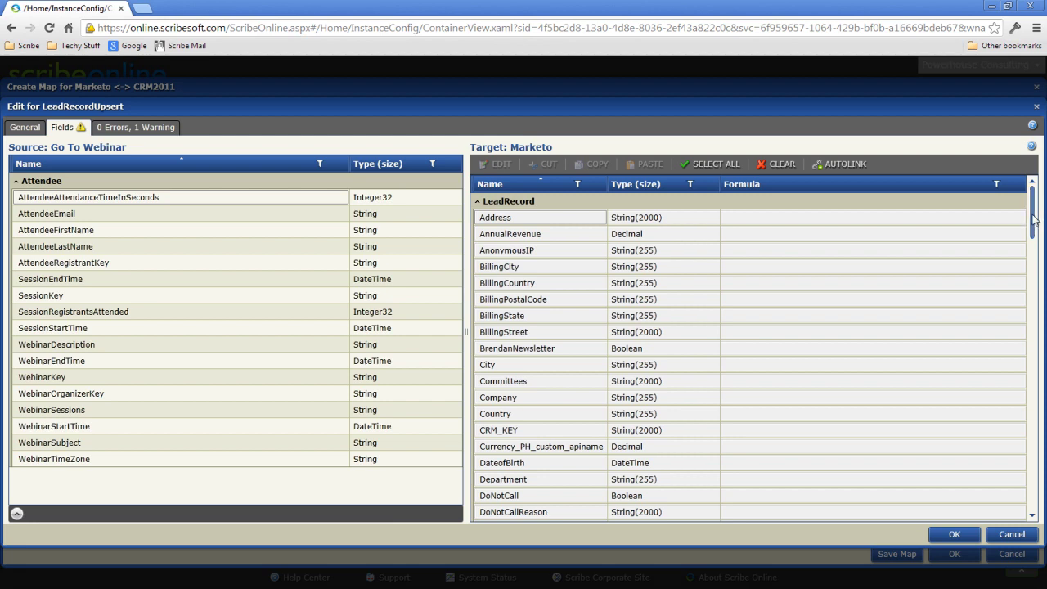
Close the Attendee to Marketo map and start a new advanced map with a Salesforce source Query
left_click(955, 534)
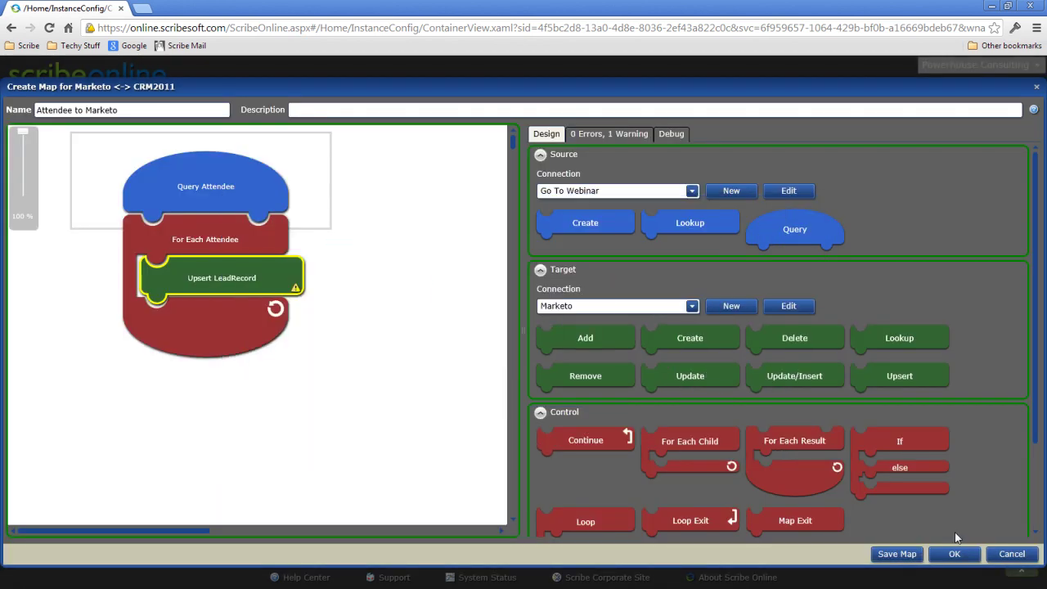
left_click(952, 554)
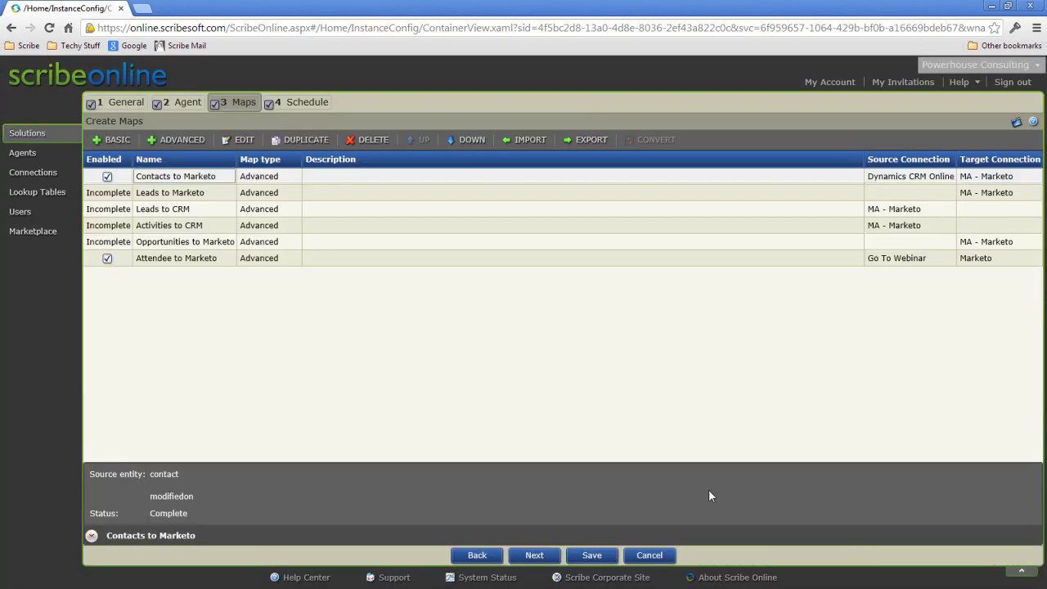
left_click(178, 140)
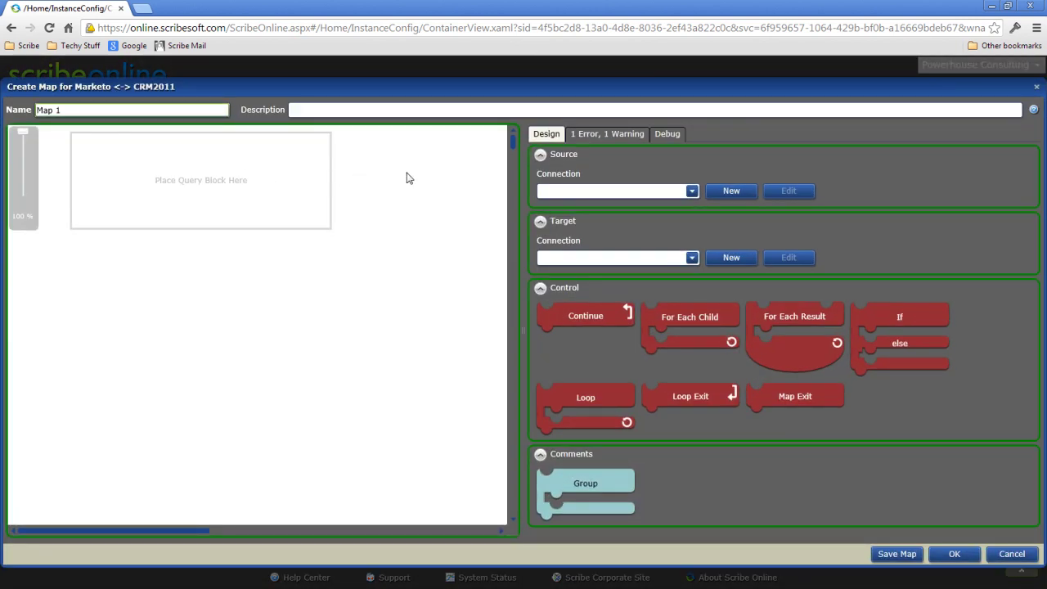
left_click(572, 190)
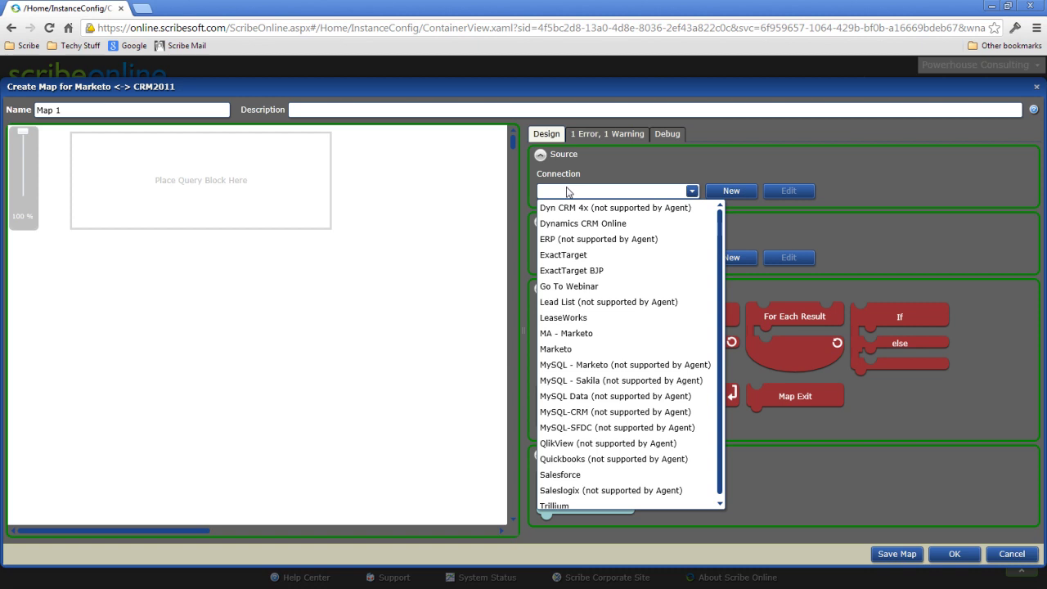
left_click(589, 473)
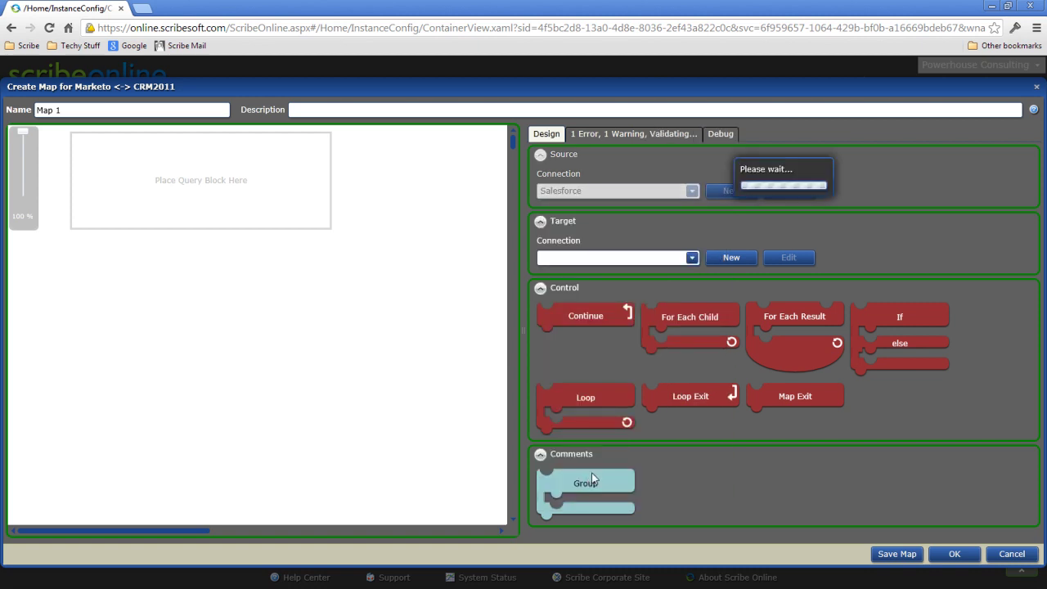
left_click_drag(913, 228, 246, 184)
double_click(221, 193)
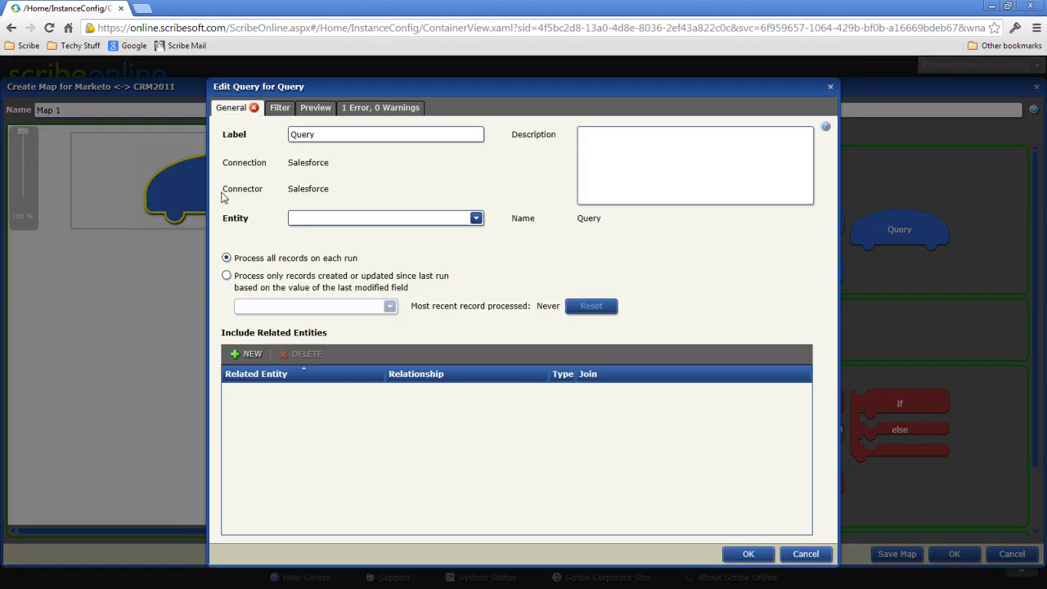
Query Account records with related Contact and Free_Trial__c child entities
left_click(328, 219)
left_click(330, 251)
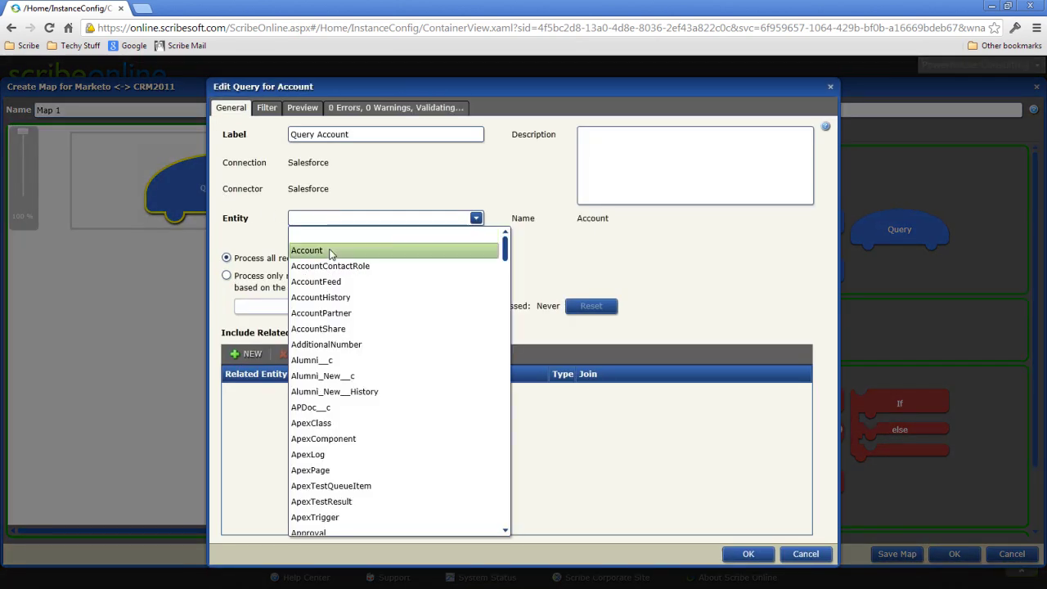
left_click(249, 354)
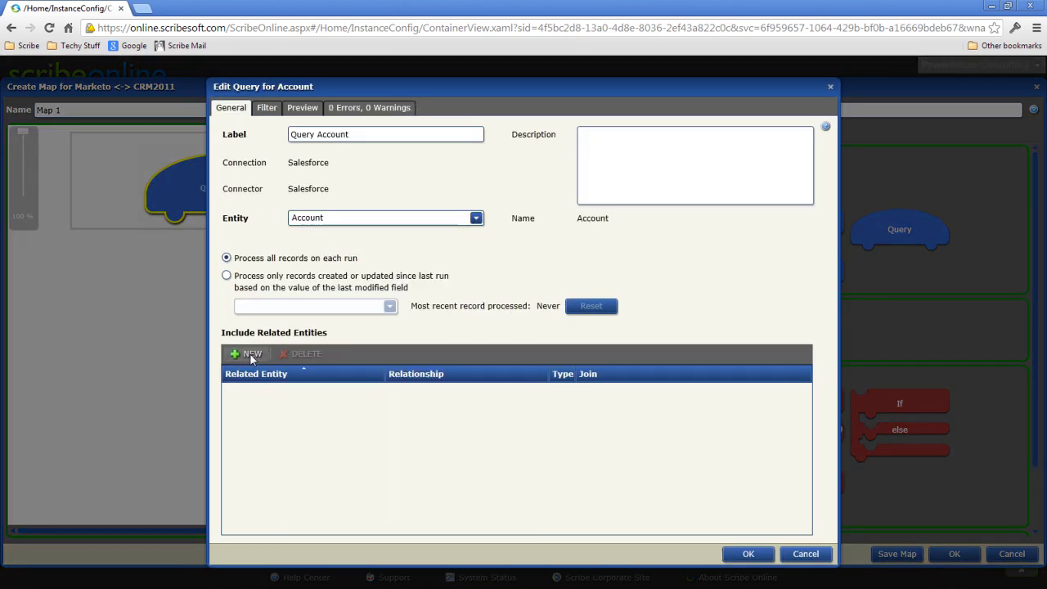
left_click(377, 395)
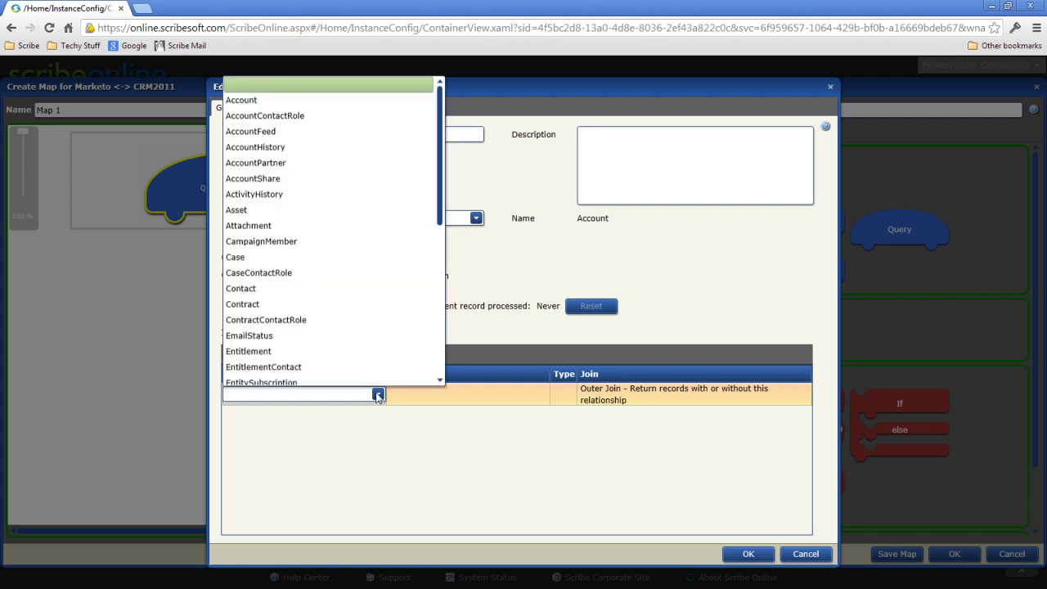
left_click(315, 291)
left_click(257, 356)
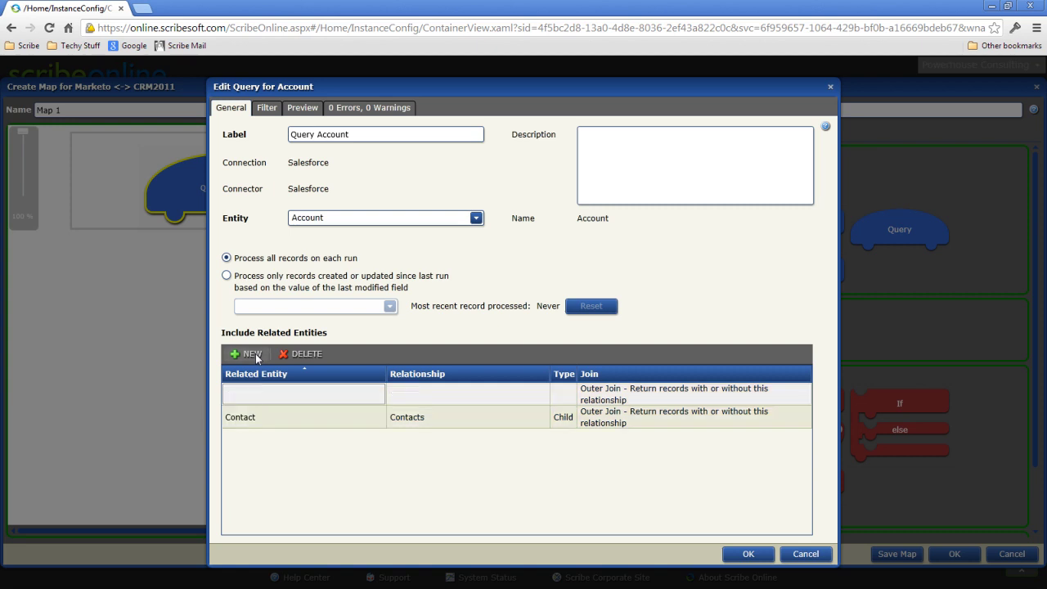
left_click(377, 395)
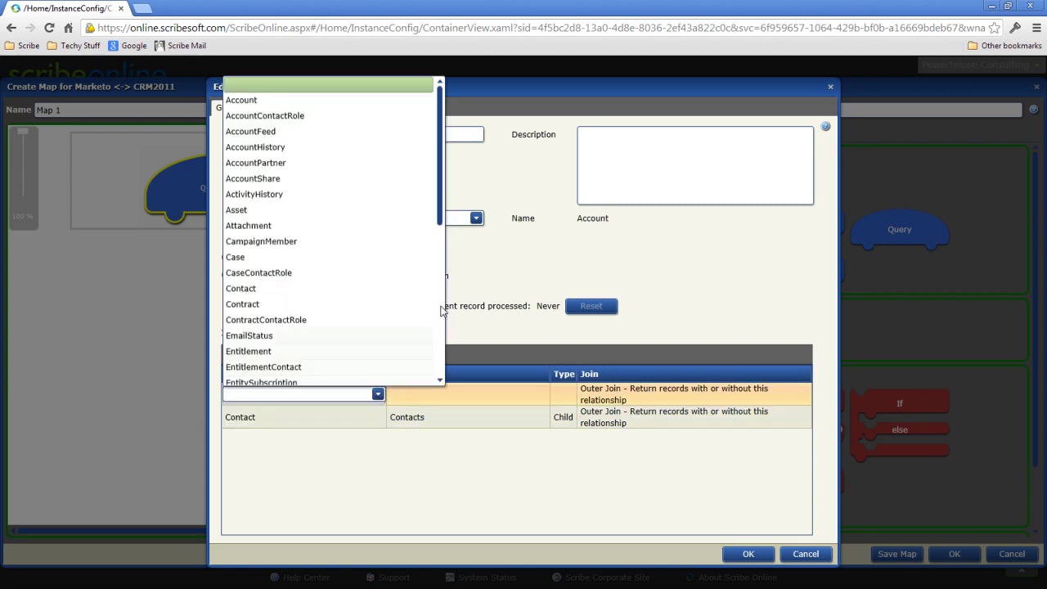
left_click_drag(441, 216, 439, 299)
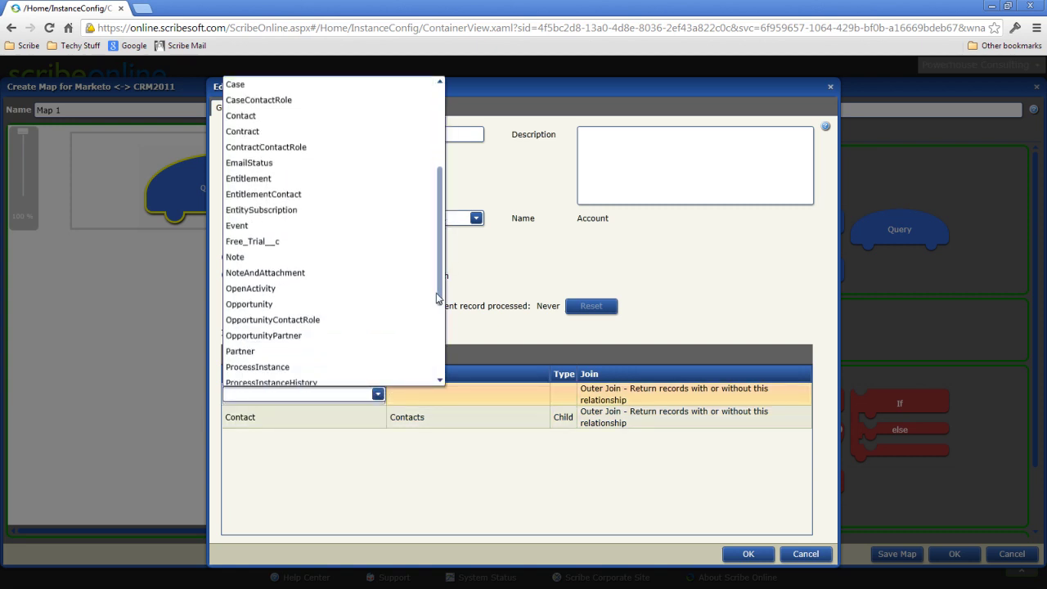
left_click(321, 244)
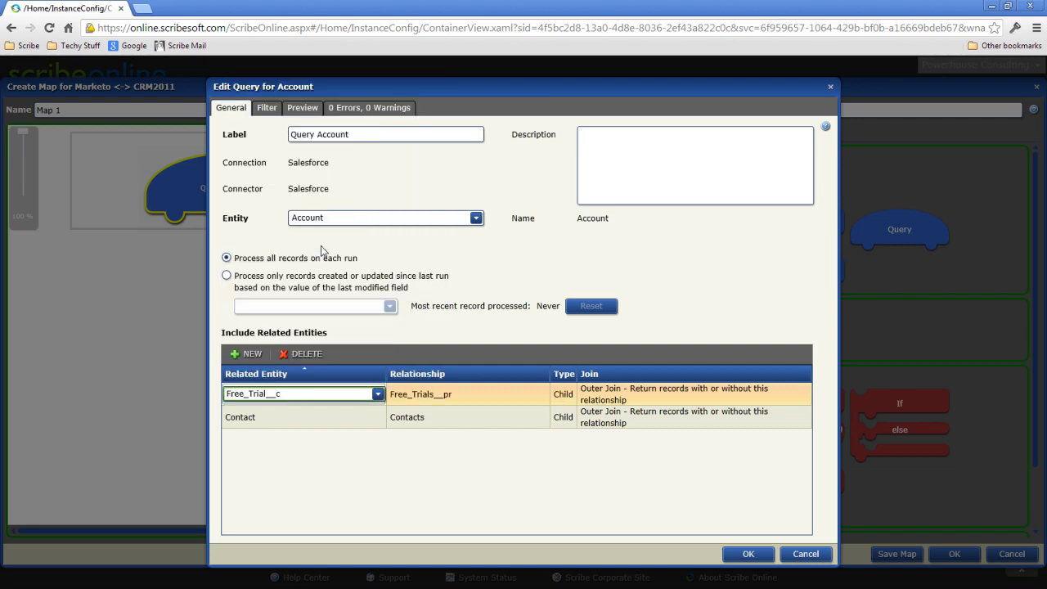
Confirm the Account query, add a For Each Result loop, and target Dynamics CRM Online
left_click(747, 554)
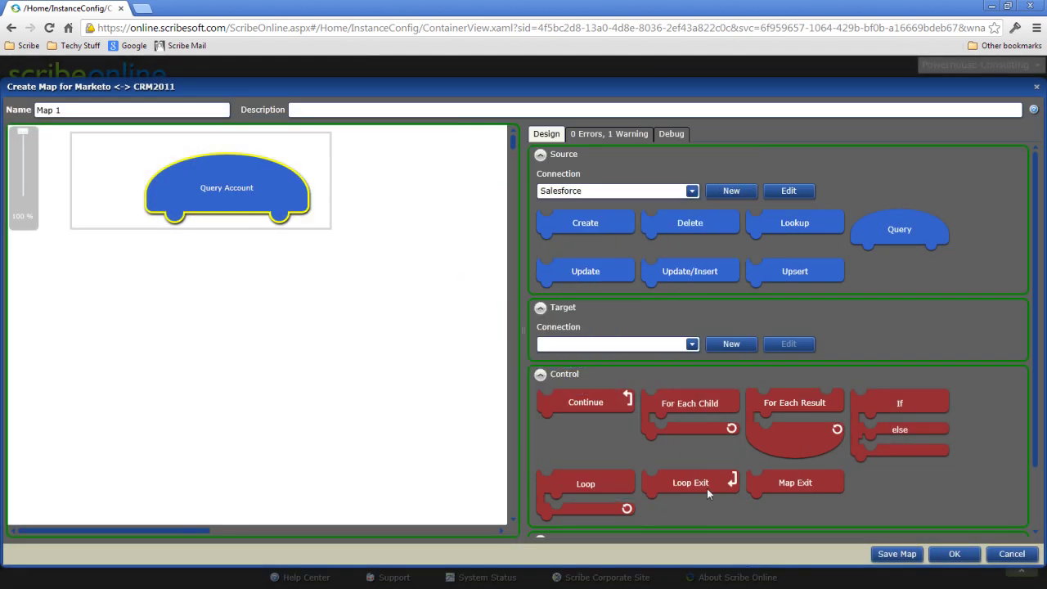
left_click_drag(796, 408, 225, 224)
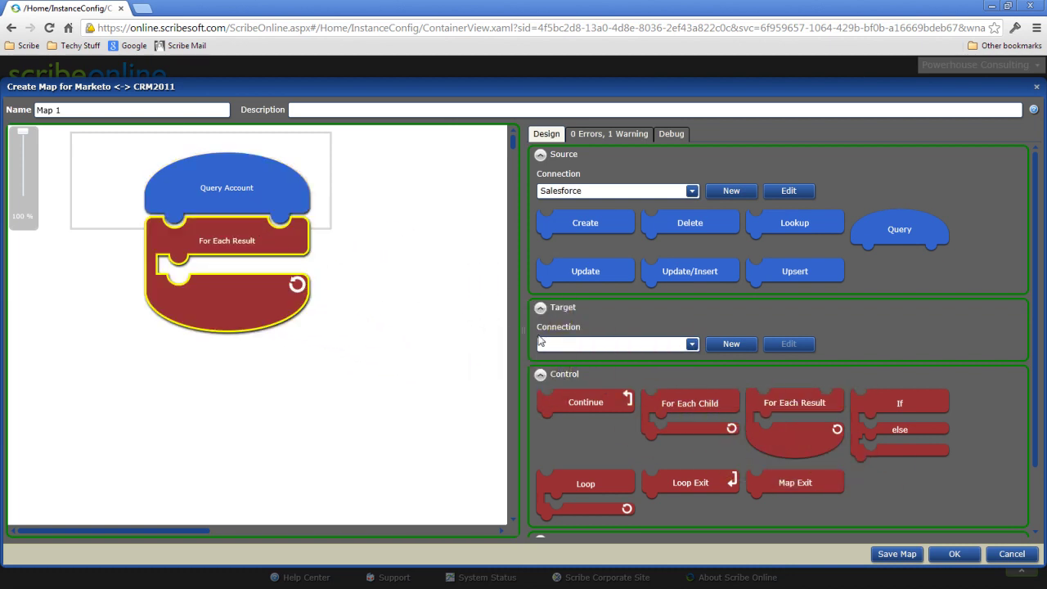
left_click(571, 344)
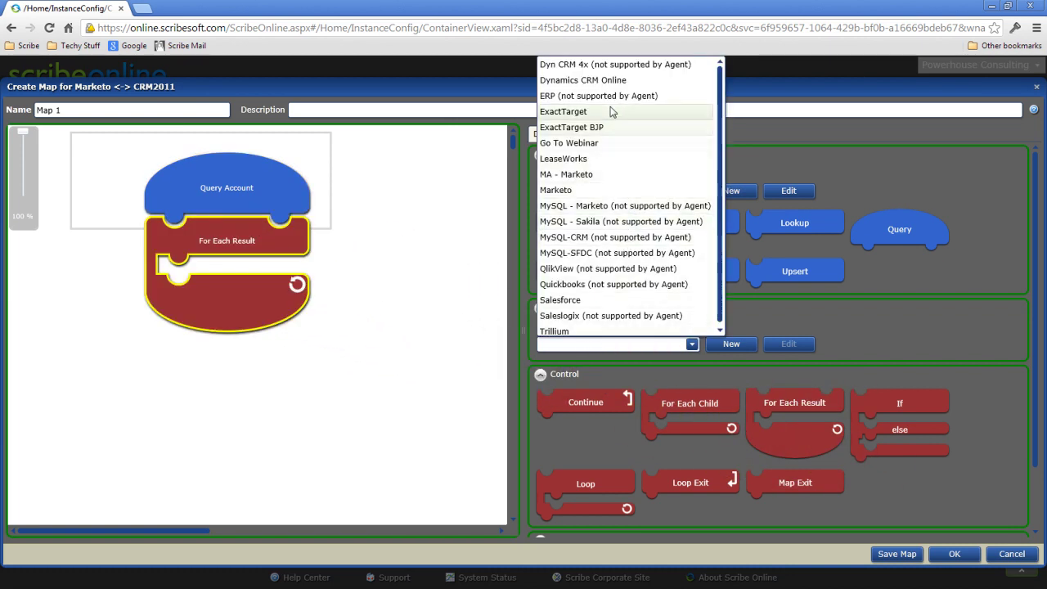
left_click(605, 80)
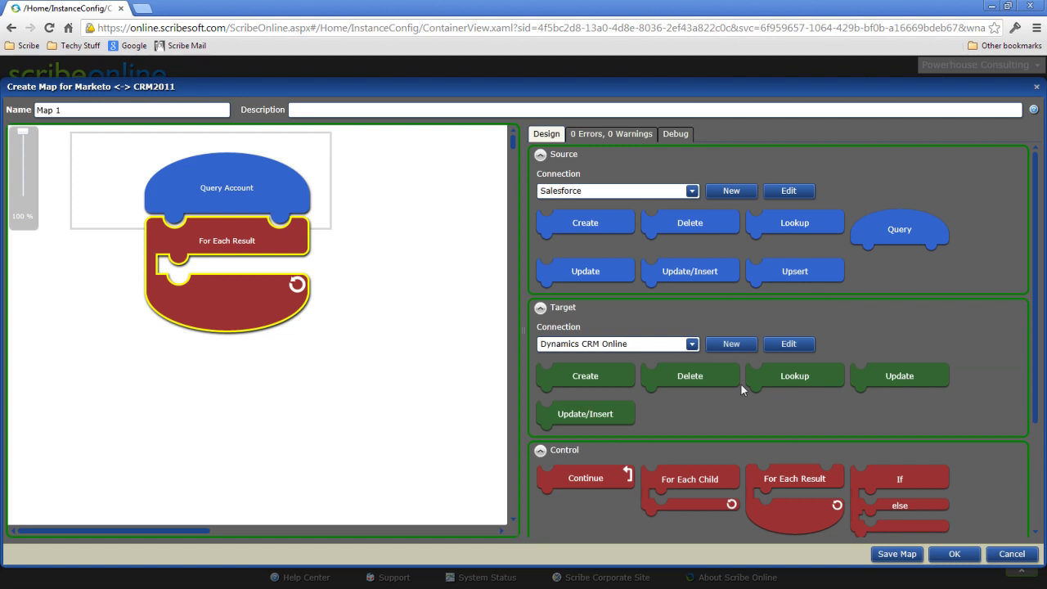
Fill the loop with a Lookup, If/else Create and Update, a source Update, and For Each Child
left_click_drag(749, 377, 262, 279)
left_click_drag(898, 480, 243, 286)
left_click_drag(592, 377, 331, 364)
left_click_drag(914, 382, 365, 415)
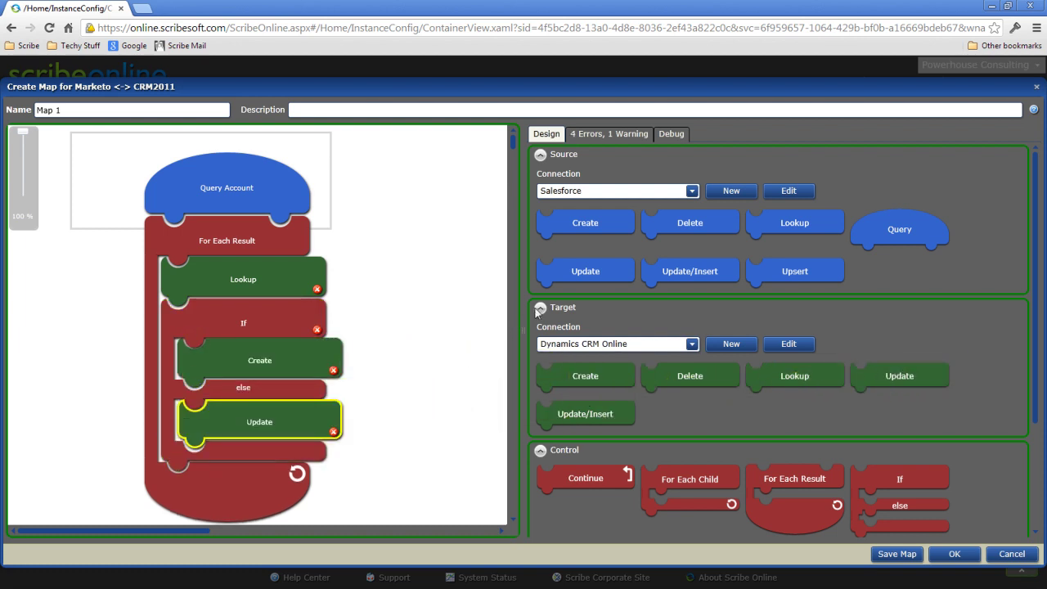
left_click_drag(579, 272, 247, 468)
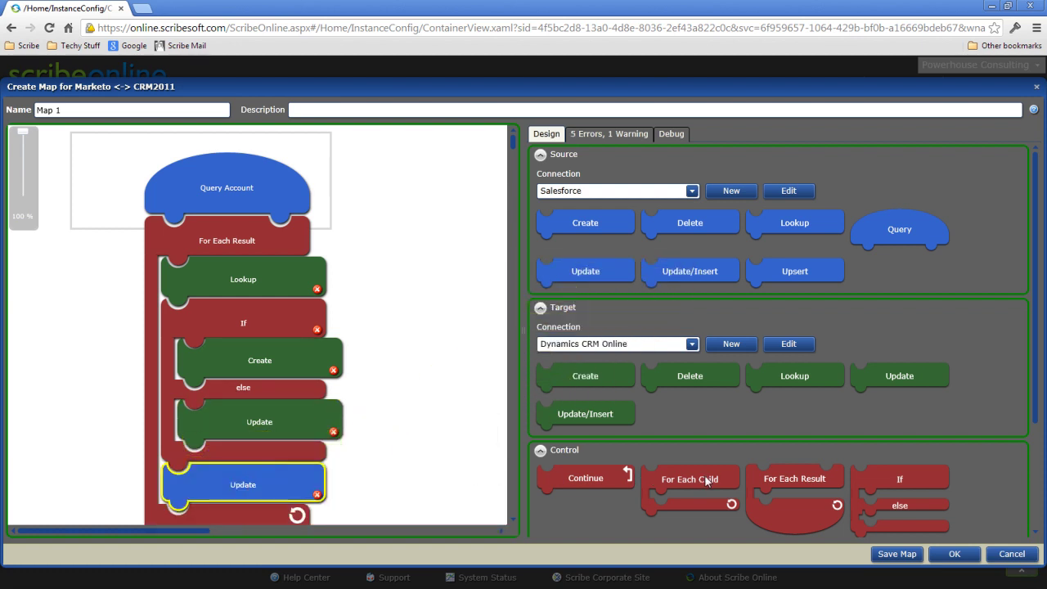
left_click_drag(704, 482, 354, 386)
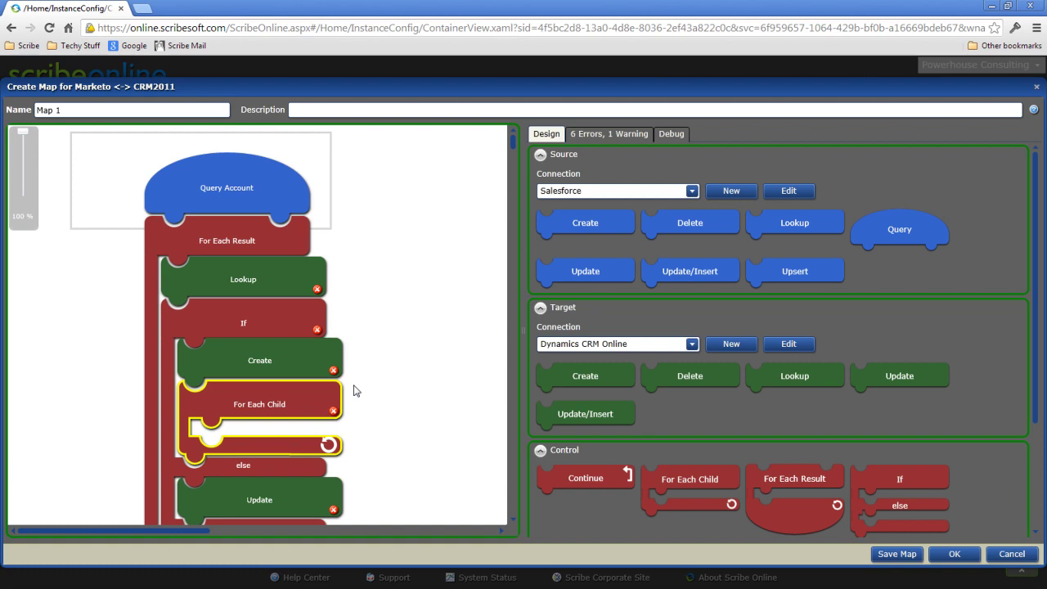
Set the For Each Child loop to the Contacts relationship and add a Create inside it
double_click(258, 405)
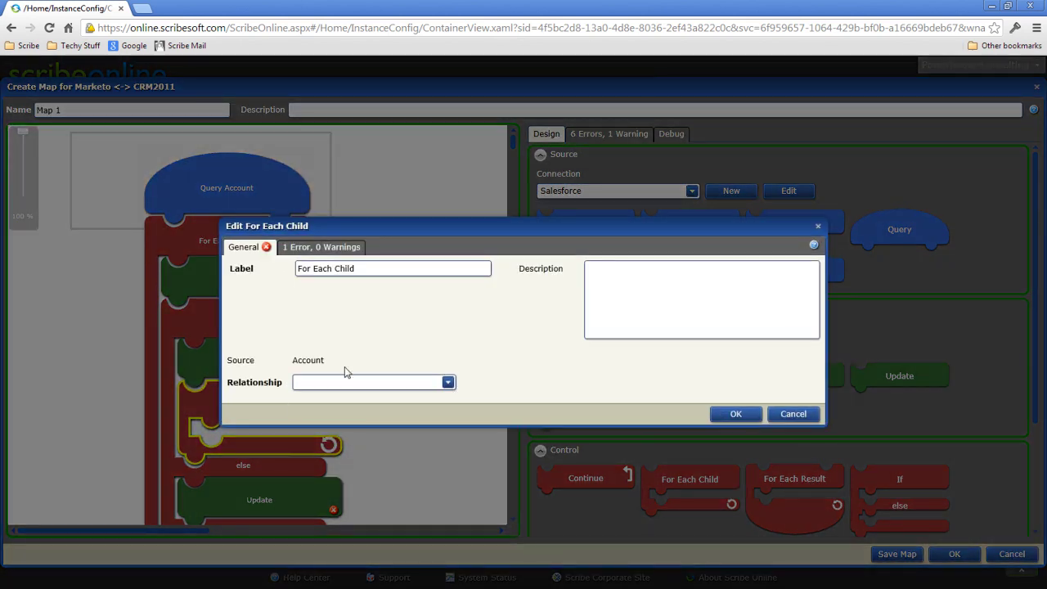
left_click(390, 382)
left_click(409, 413)
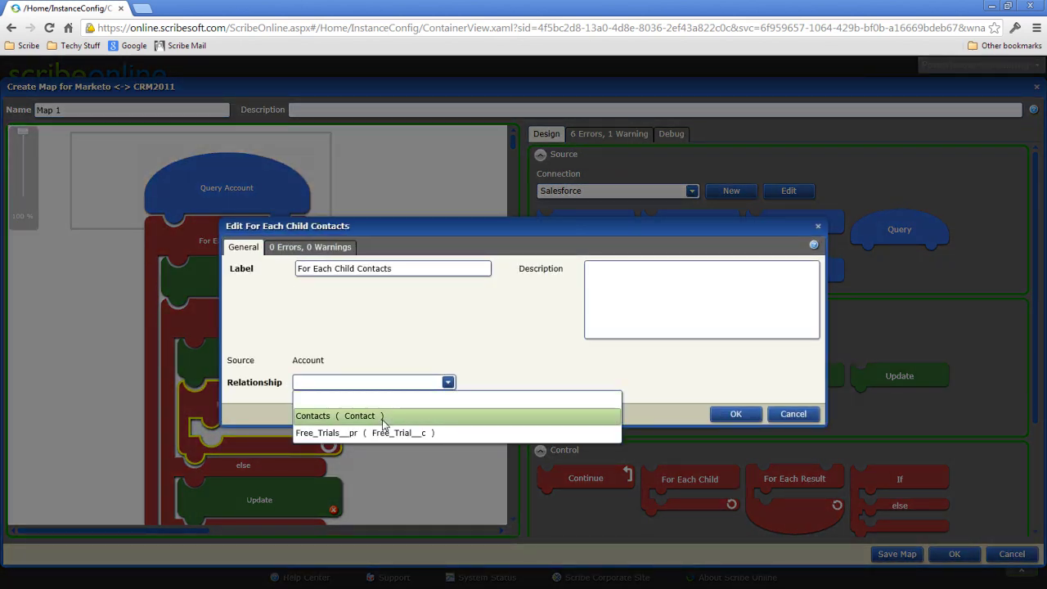
left_click(732, 415)
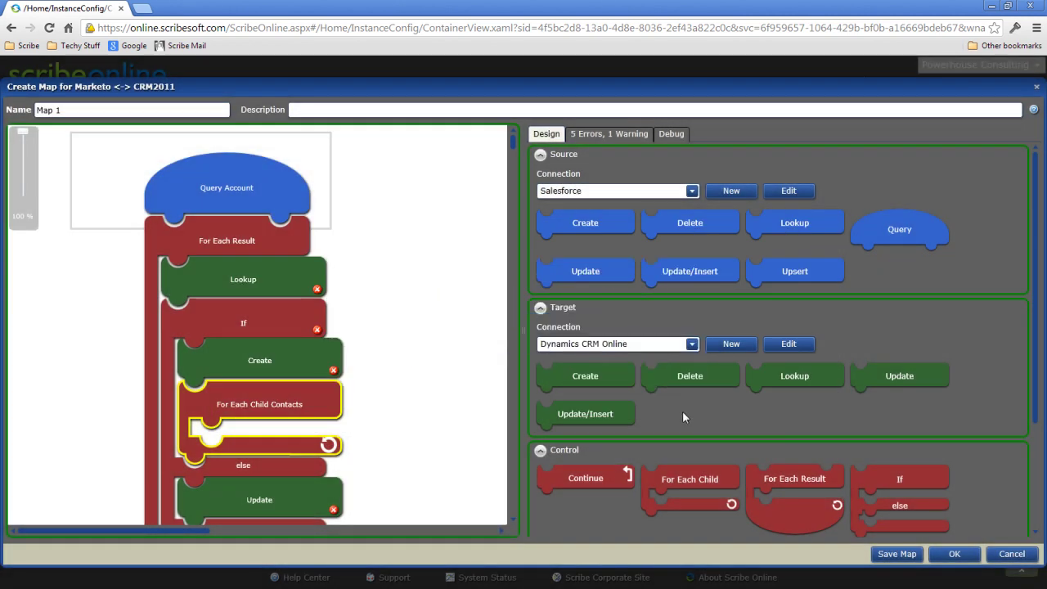
left_click_drag(601, 380, 395, 430)
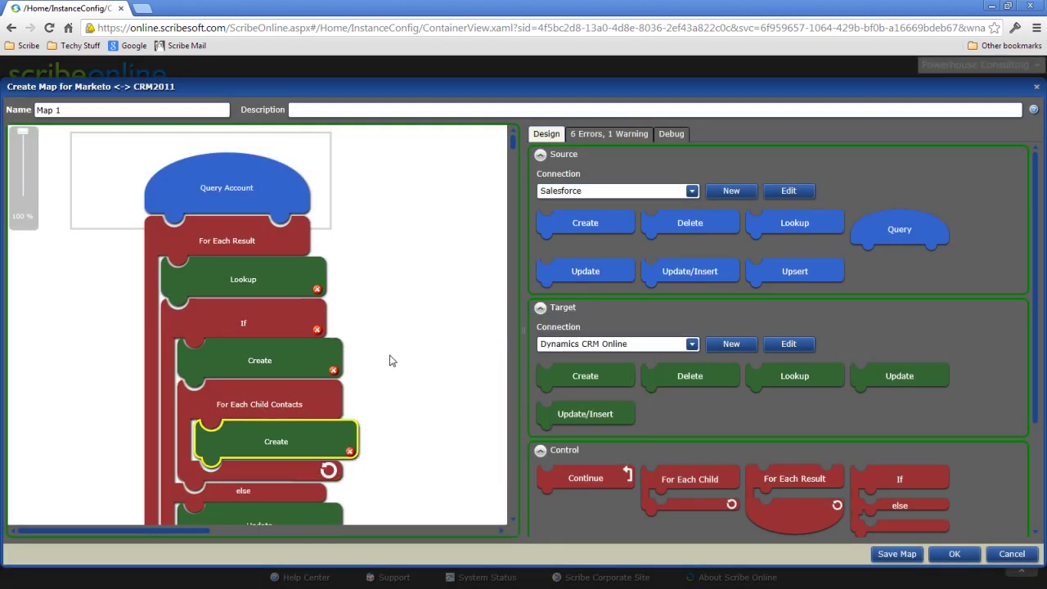
Review the whole map in the Debug view, then cancel out of the map editor
left_click_drag(23, 134, 22, 177)
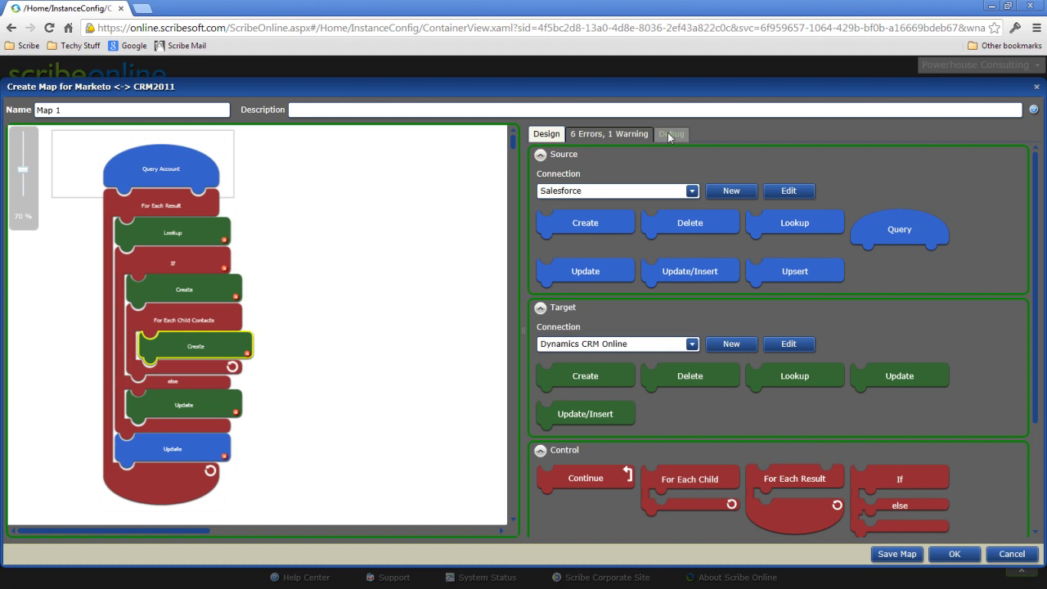
left_click(670, 136)
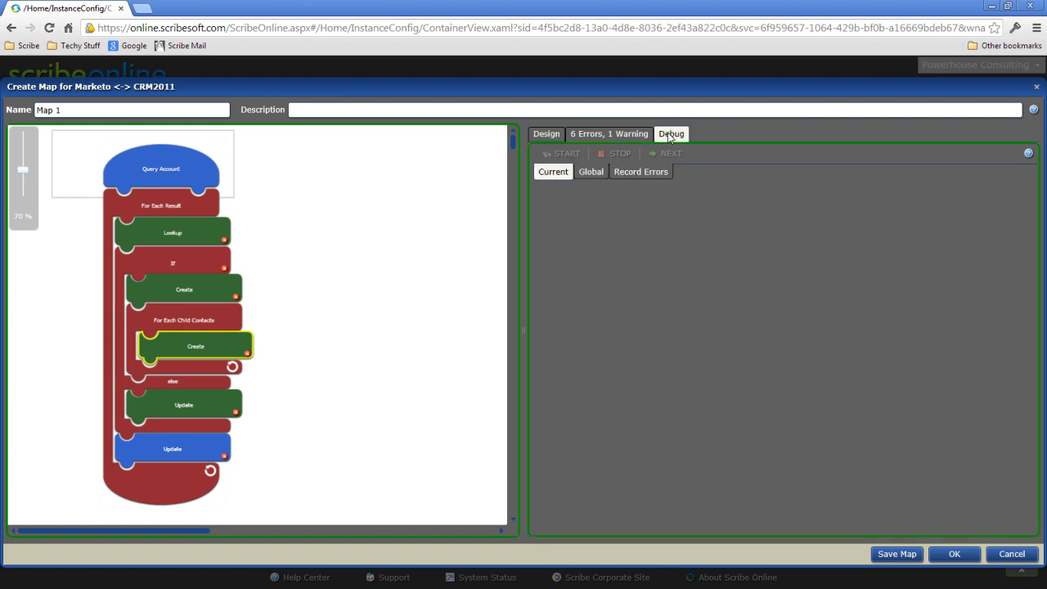
left_click(1007, 558)
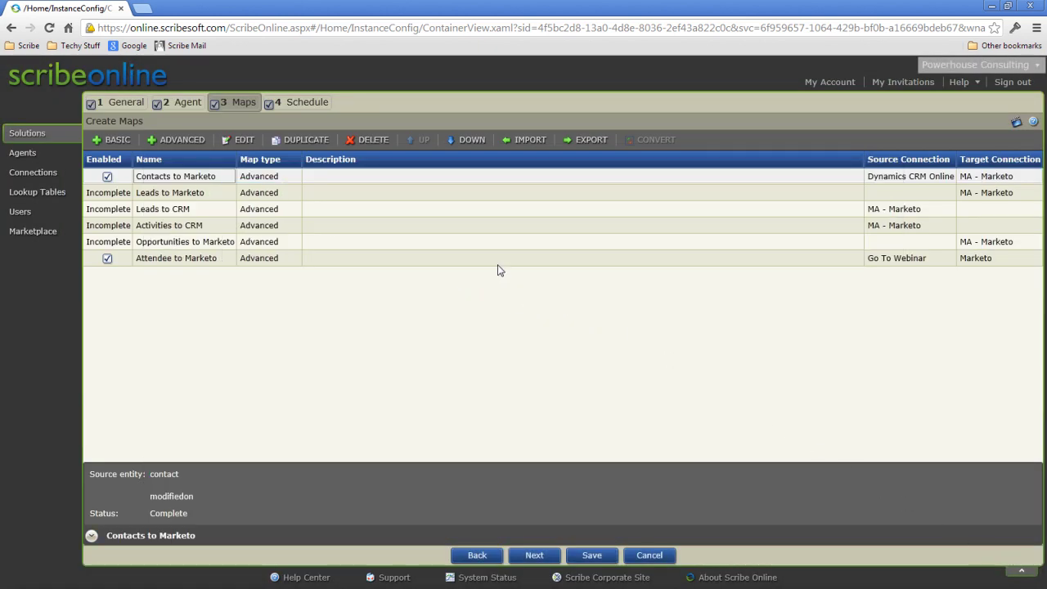
Set a monthly recurring schedule on days 1, 15 and last at 12:00 AM, then cancel
left_click(311, 106)
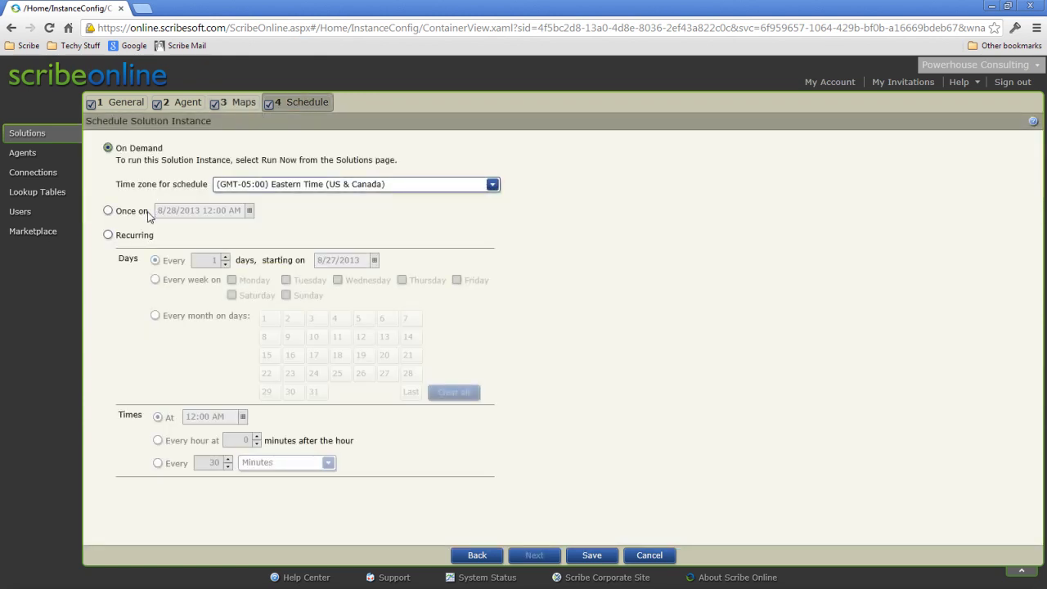
left_click(131, 236)
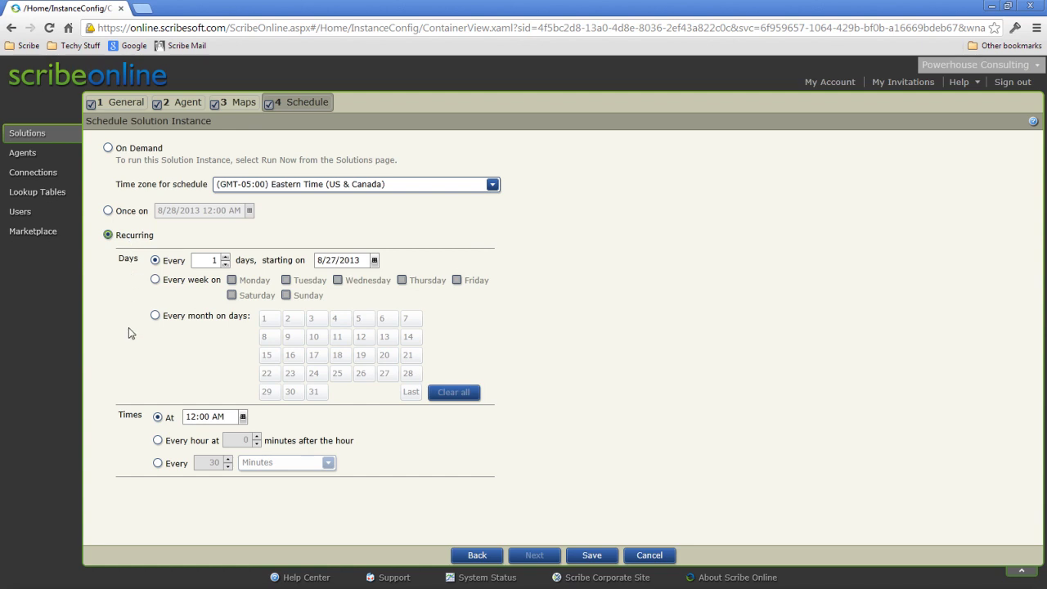
left_click(158, 463)
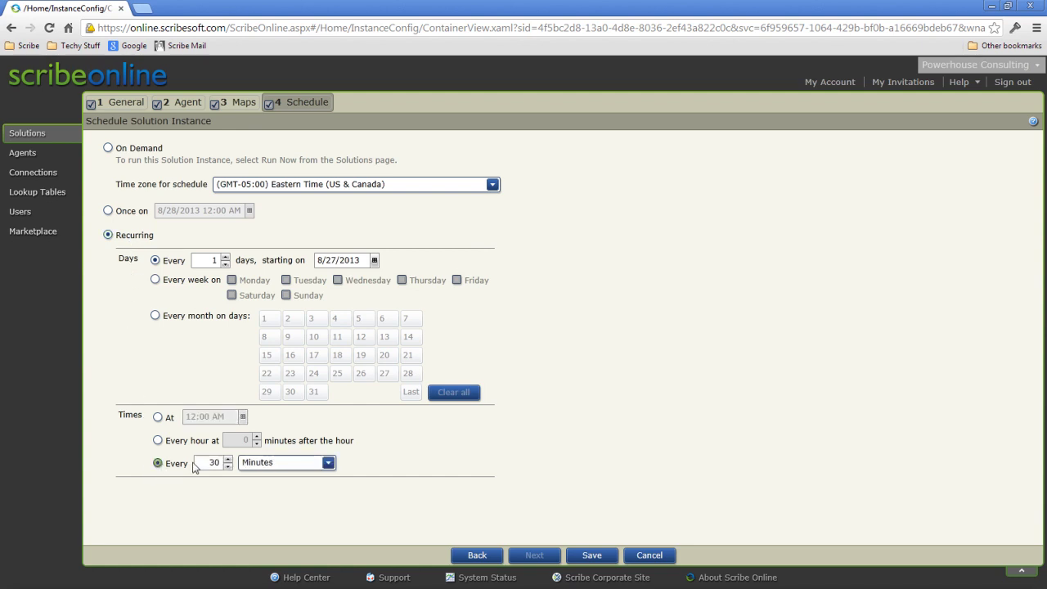
left_click(155, 316)
left_click(263, 320)
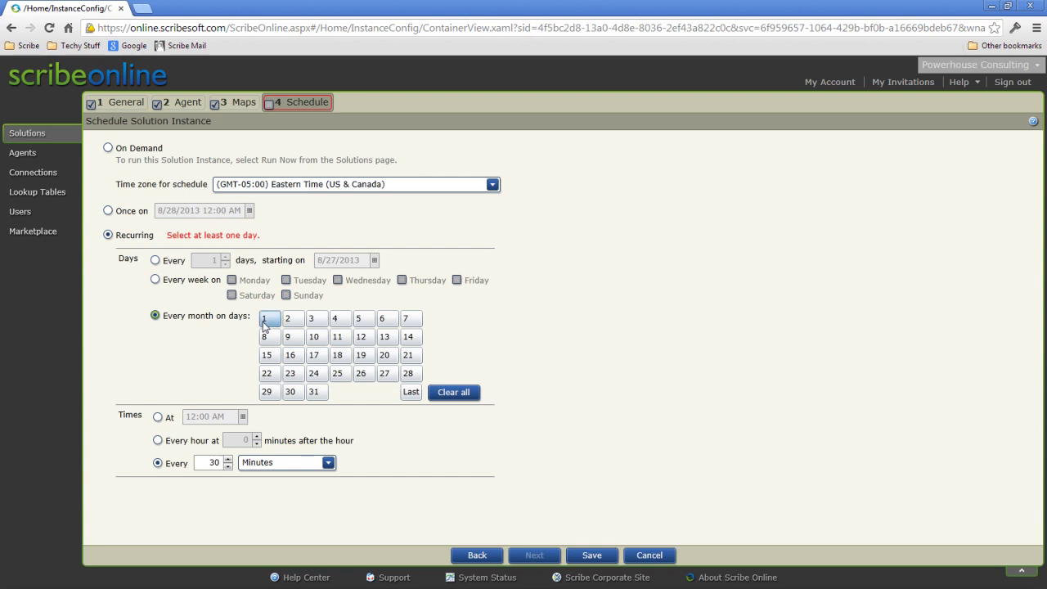
left_click(267, 356)
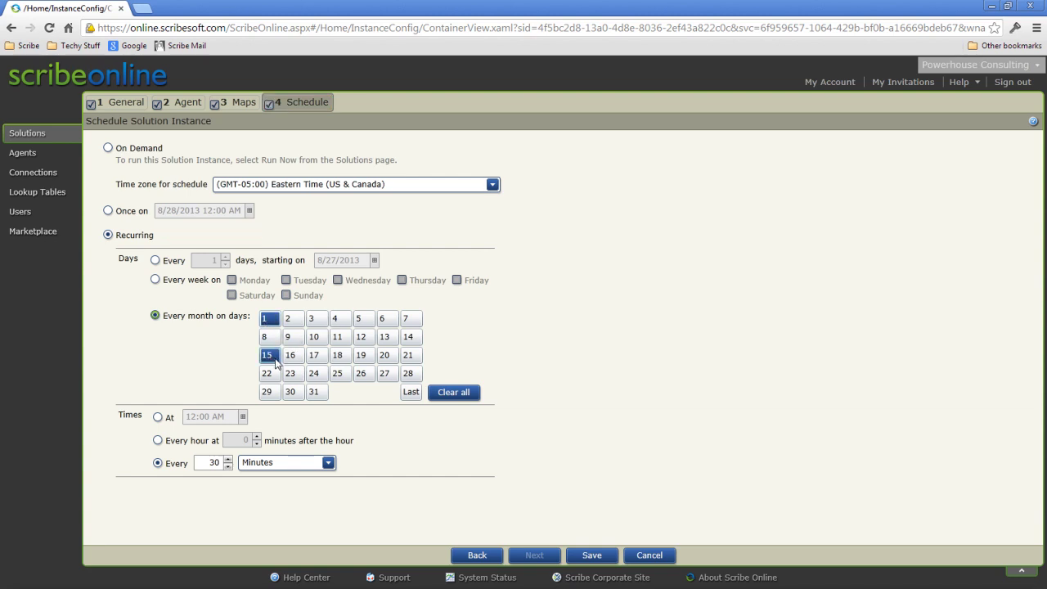
left_click(411, 392)
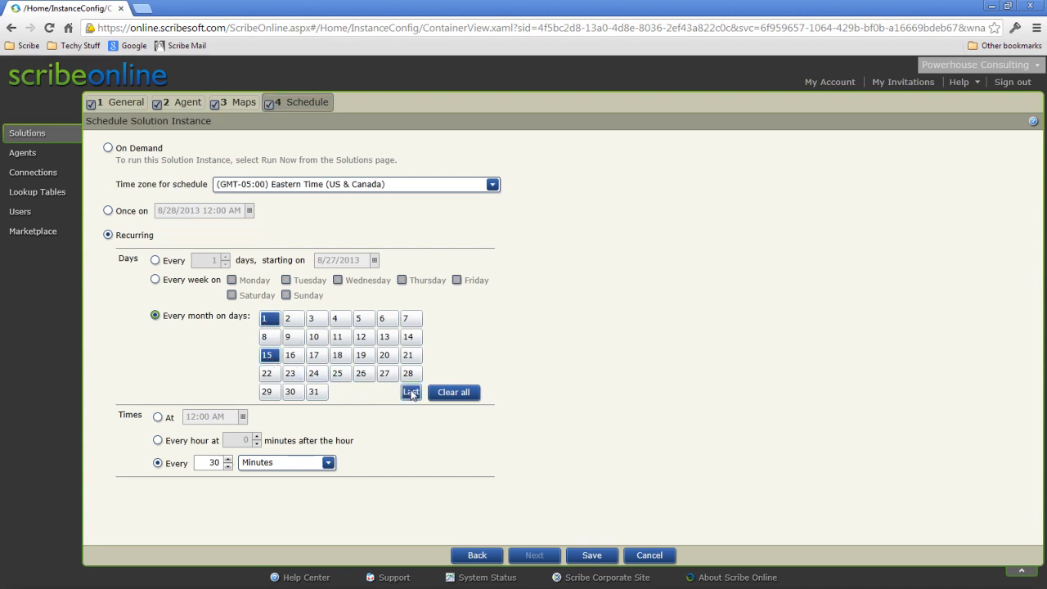
left_click(158, 417)
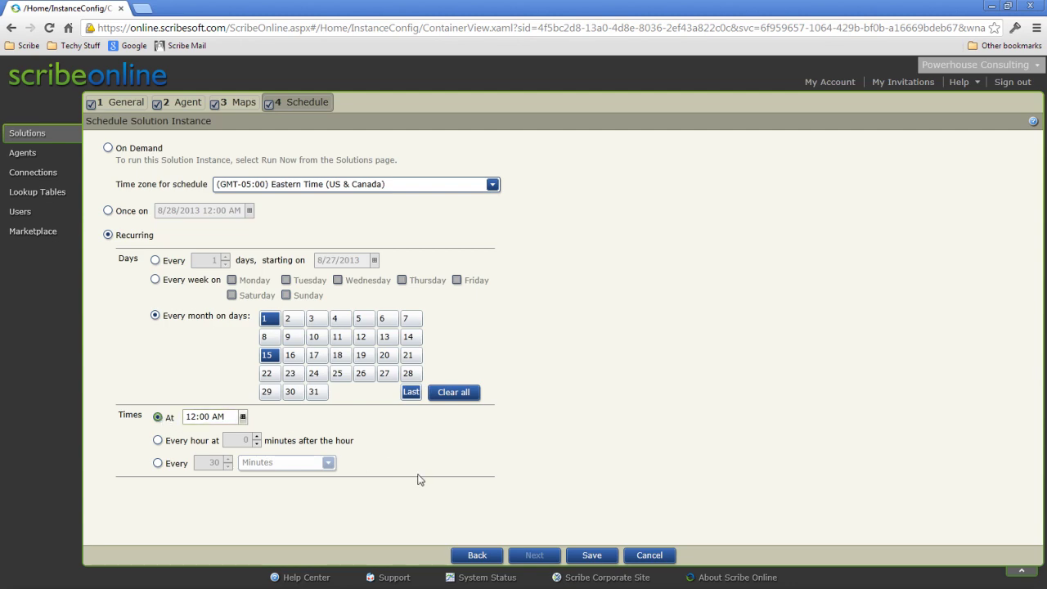
left_click(650, 555)
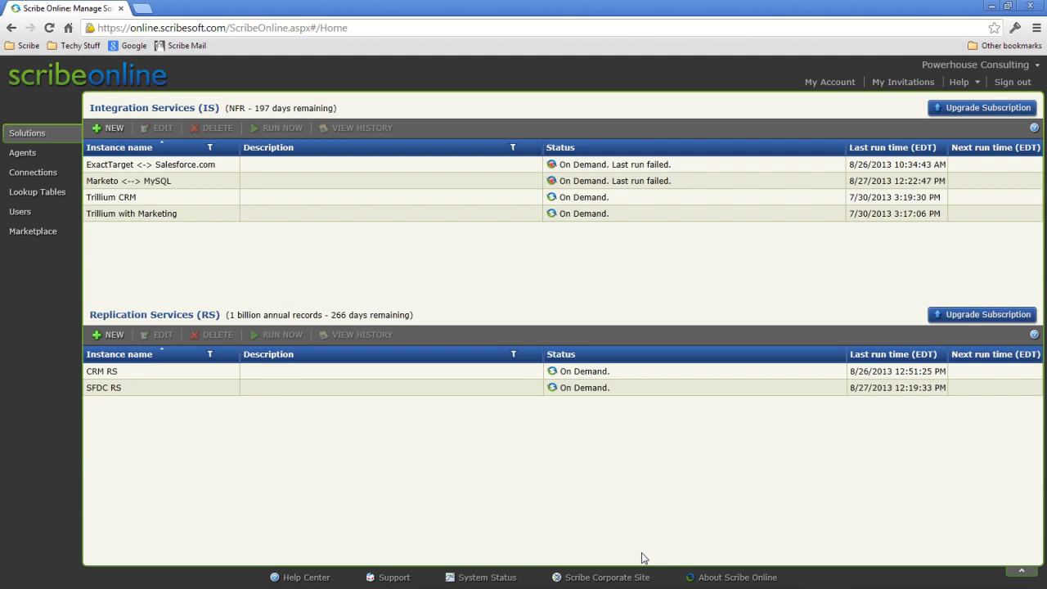
Open ExactTarget <-> Salesforce.com execution history and show details of the 79 / 26 run
left_click(274, 166)
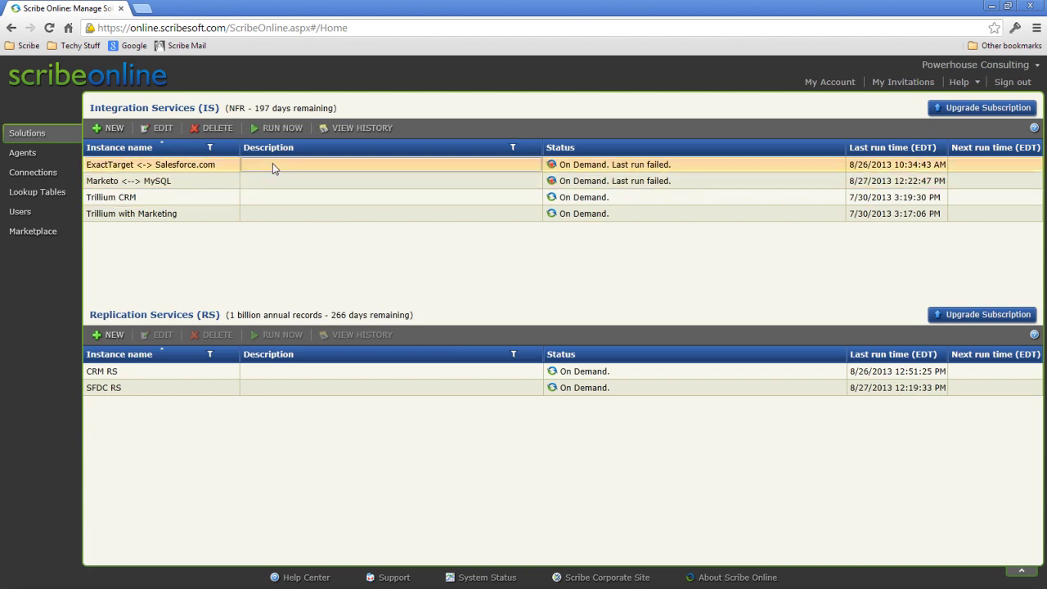
left_click(365, 129)
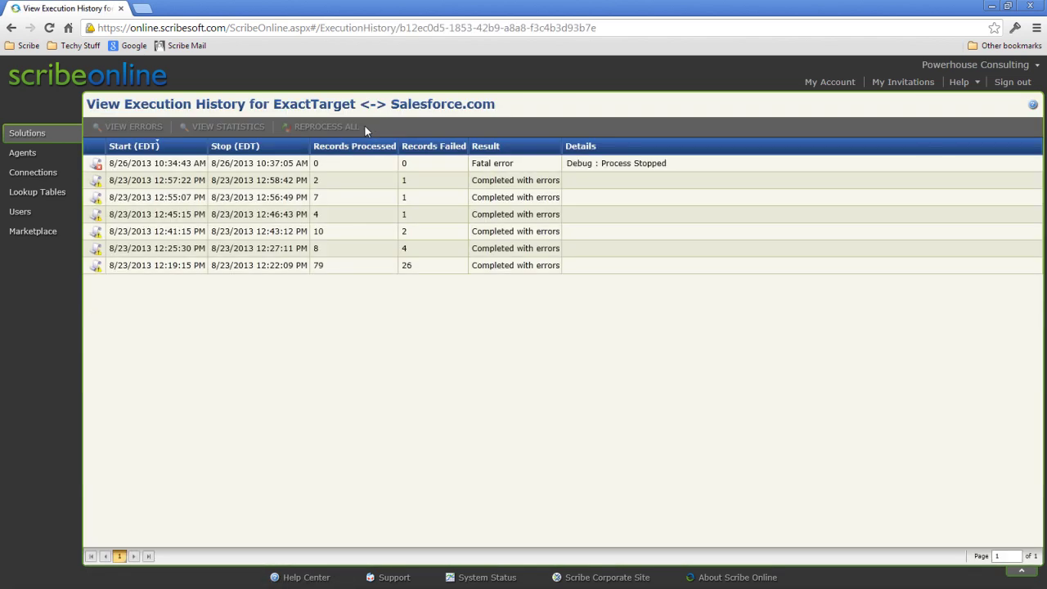
left_click(345, 266)
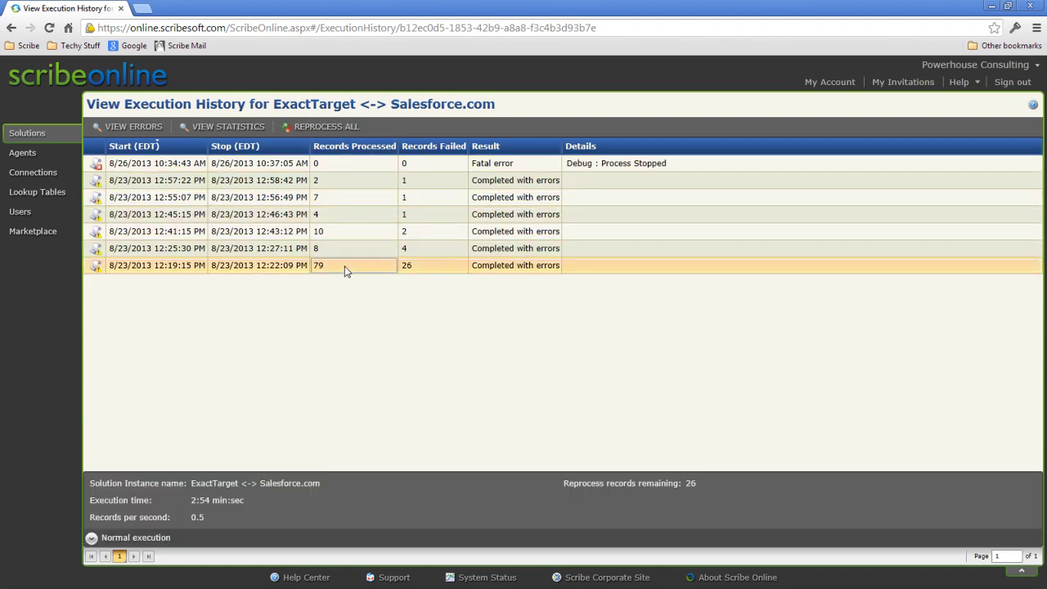
Open the 8/23 12:19:15 PM run's failed-record errors, mark the third and fourth records for reprocessing, and close the details
double_click(344, 265)
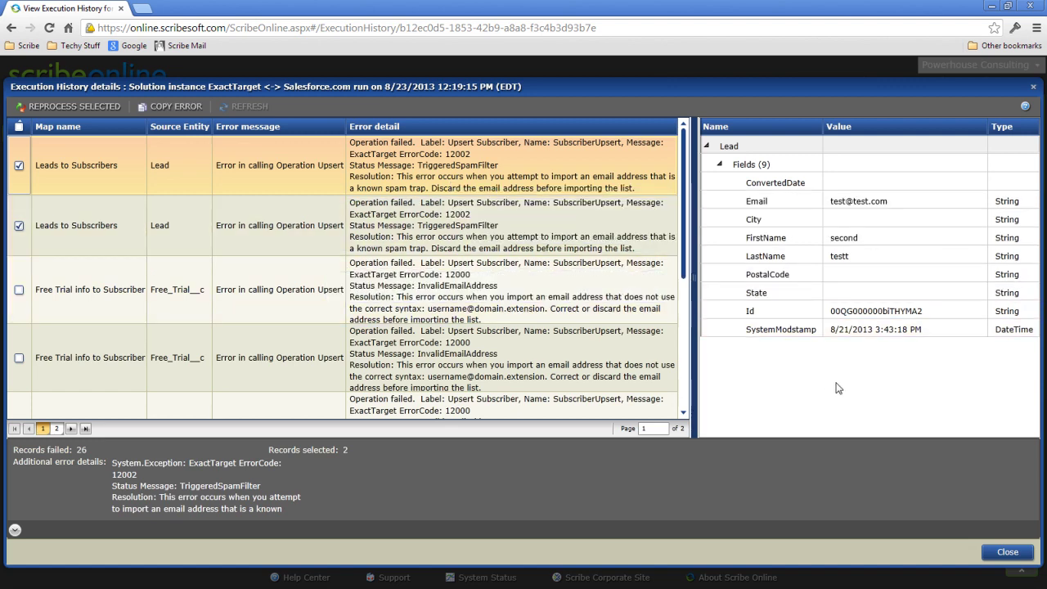
left_click(19, 290)
left_click(19, 358)
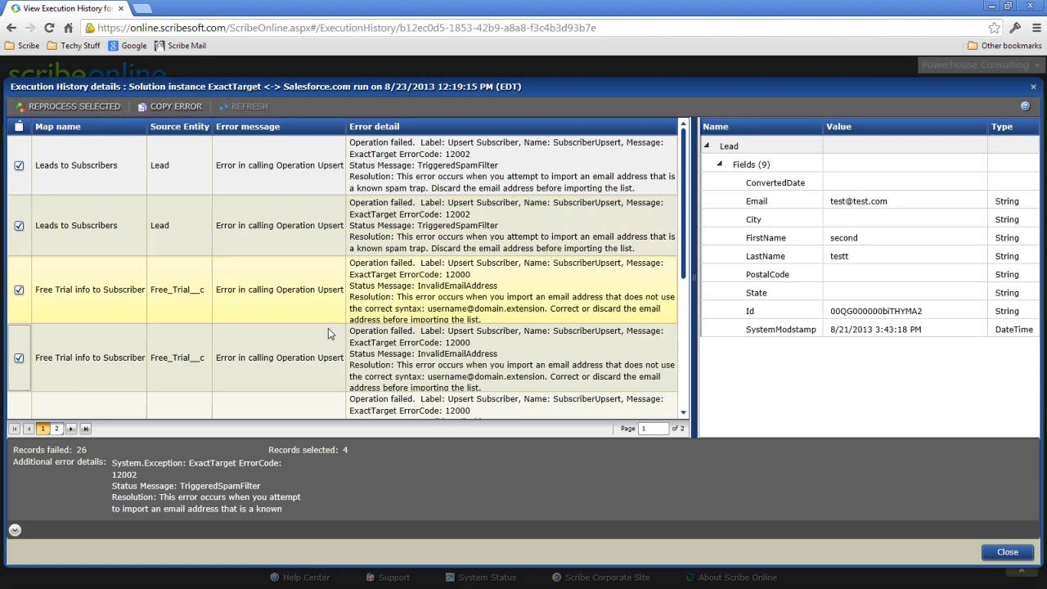
left_click(1021, 556)
Check the 8/23 12:57:22 PM run's details, then go back to the Solutions overview
left_click(344, 188)
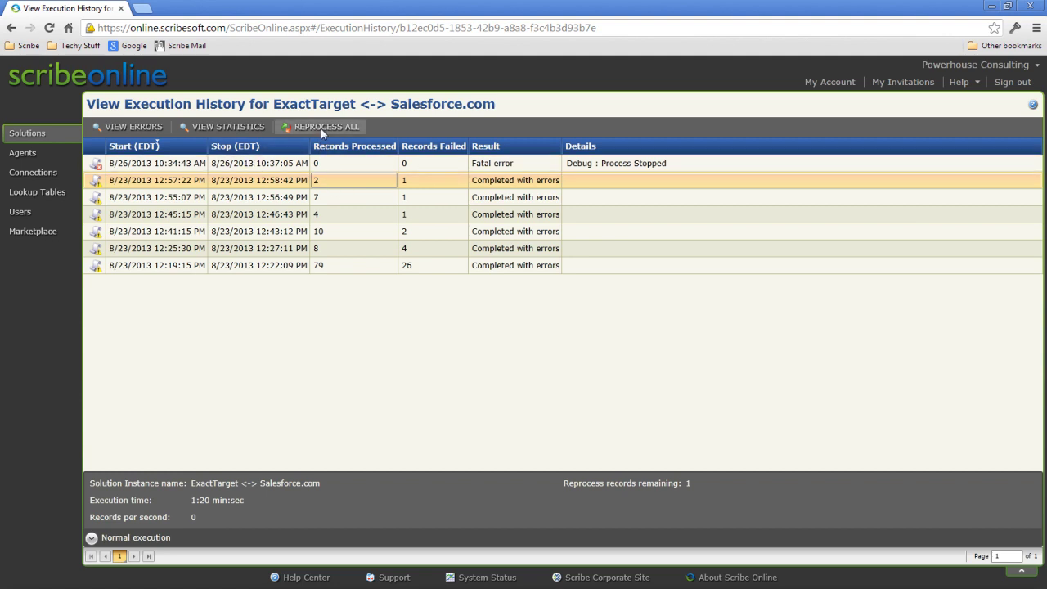
left_click(27, 133)
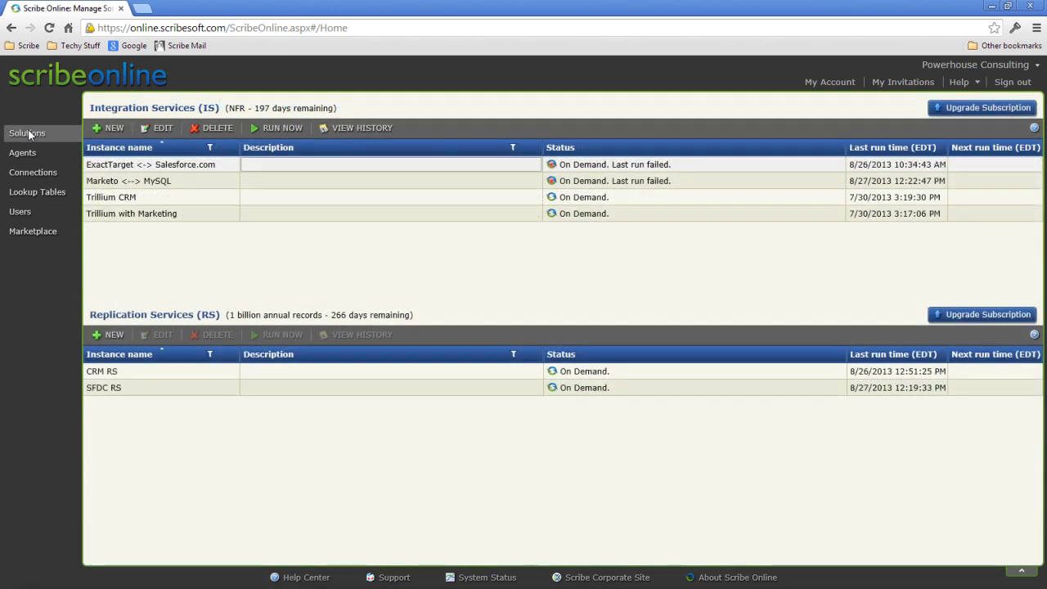